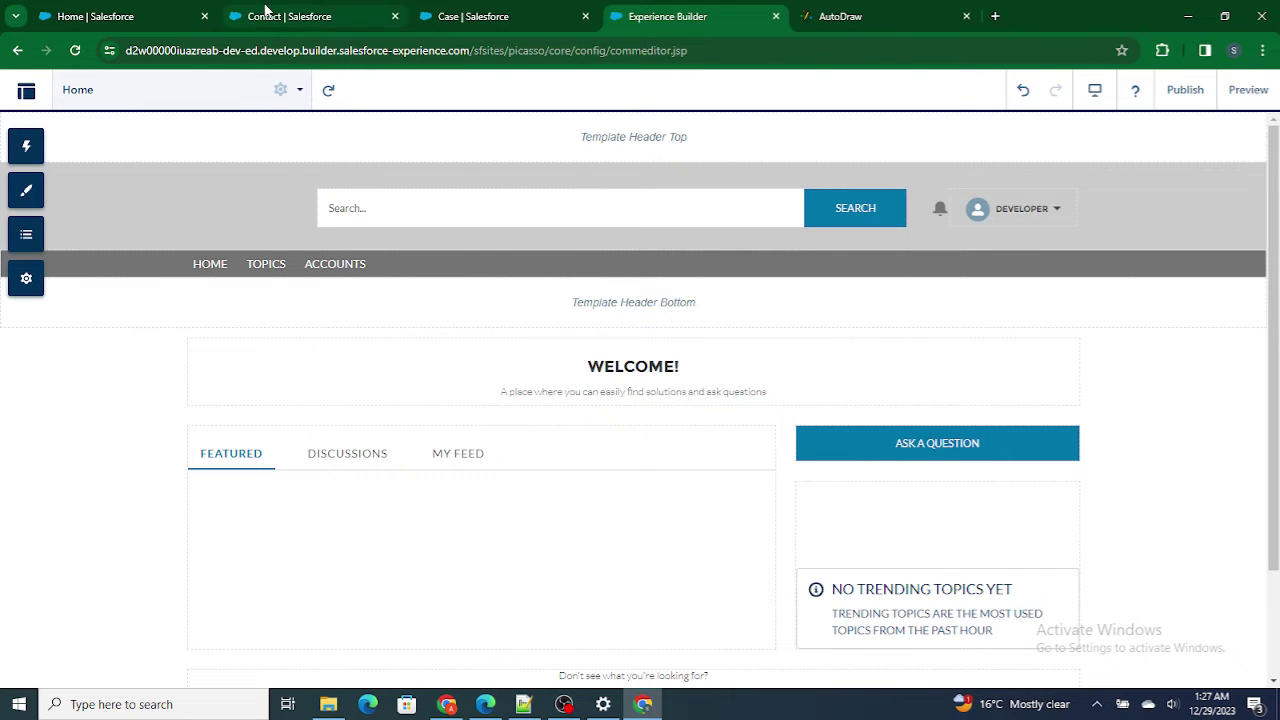
Switch from Experience Builder to Salesforce Setup and open its Home page.
{"action": "left_click", "coordinate": [267, 14]}
{"action": "left_click", "coordinate": [137, 125]}
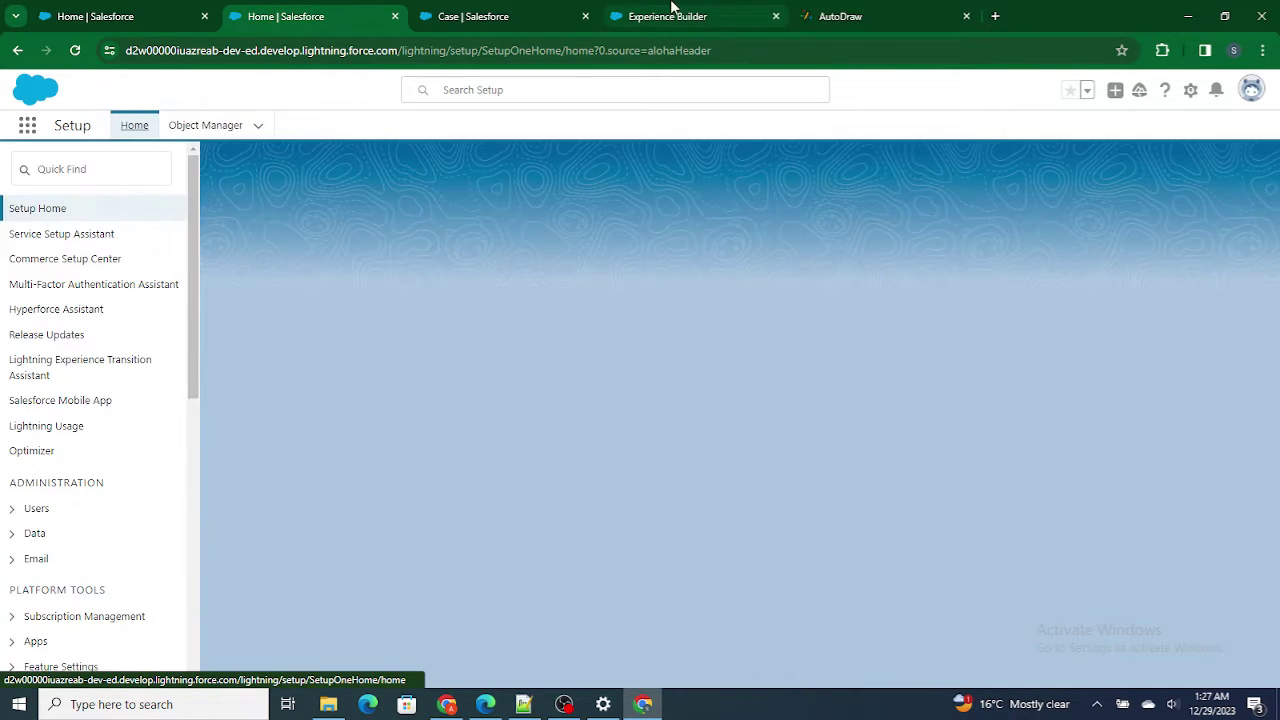
{"action": "left_click", "coordinate": [670, 12]}
{"action": "left_click", "coordinate": [297, 10]}
{"action": "left_click", "coordinate": [706, 12]}
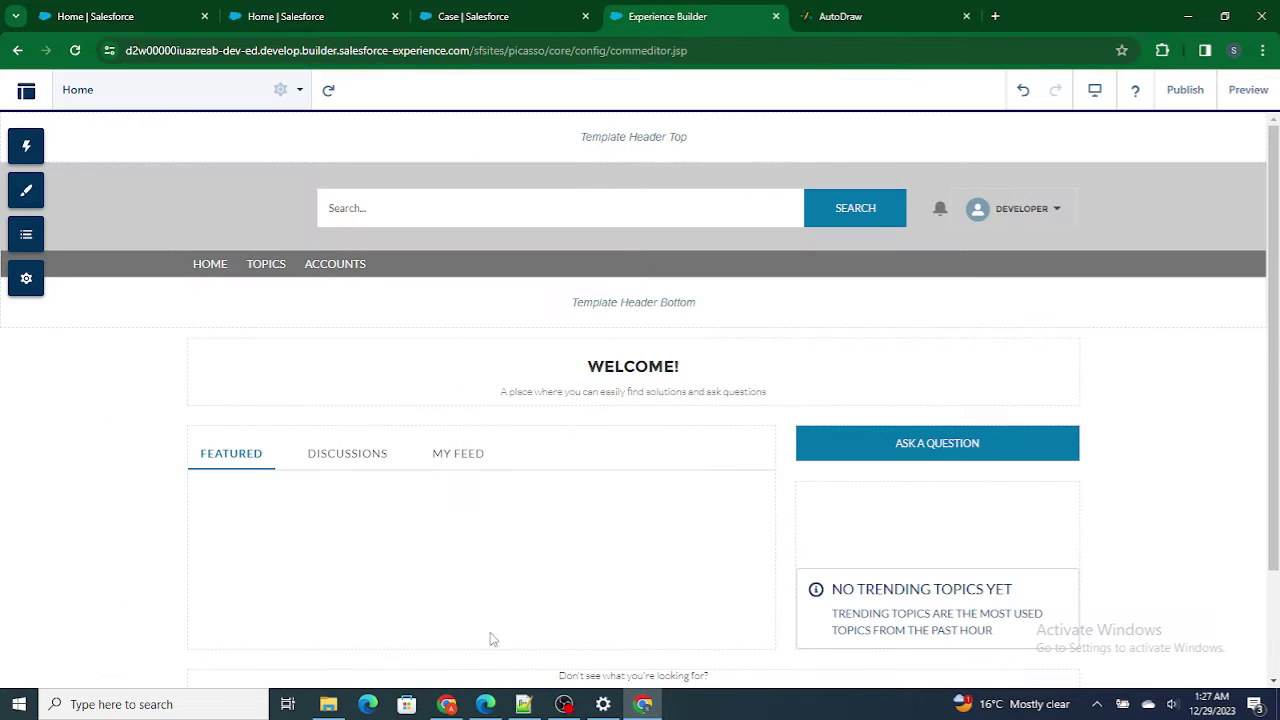
{"action": "left_click", "coordinate": [295, 12]}
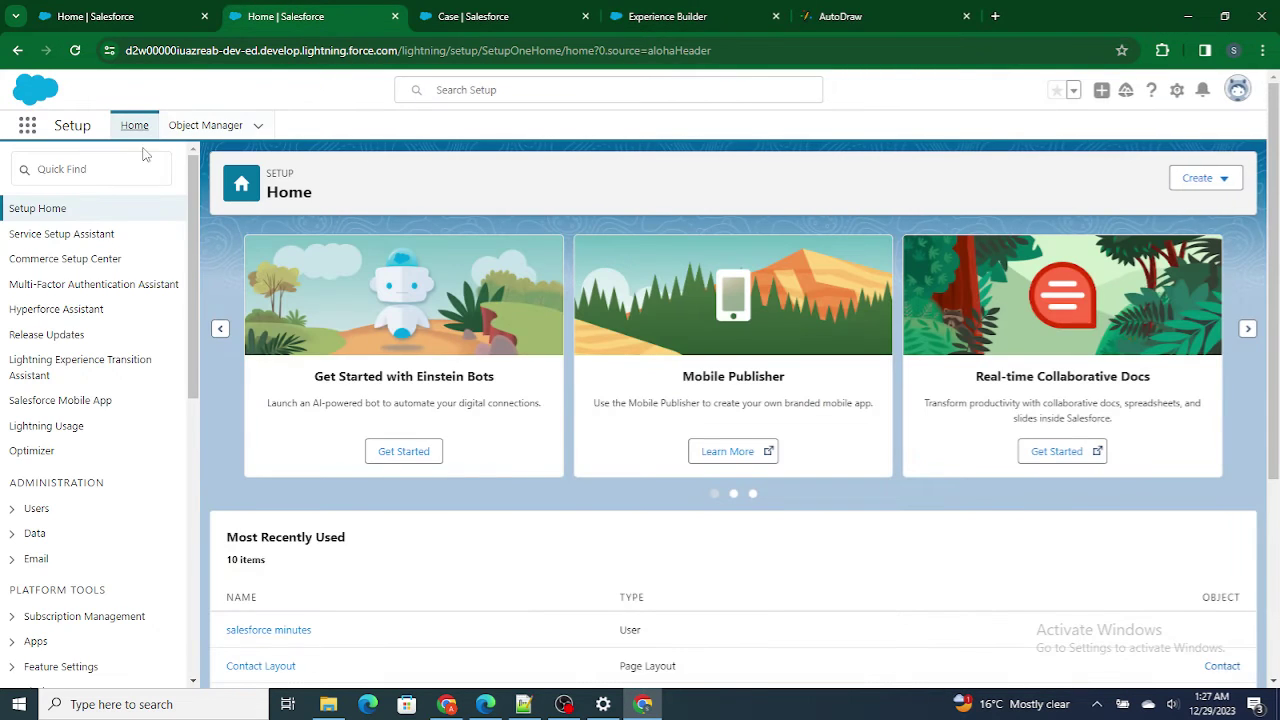
Find All Sites in Setup, open the Customer Community workspace and launch its Builder.
{"action": "left_click", "coordinate": [124, 168]}
{"action": "type", "text": "All Sites"}
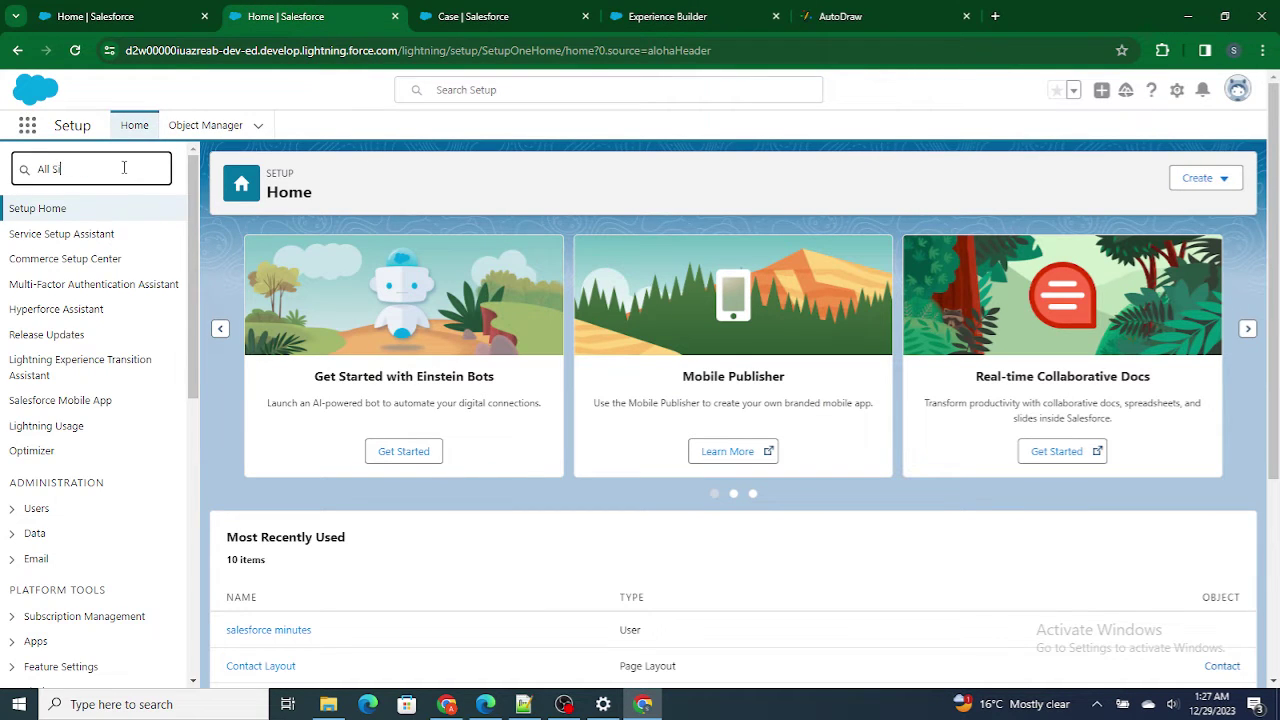
{"action": "left_click", "coordinate": [75, 262]}
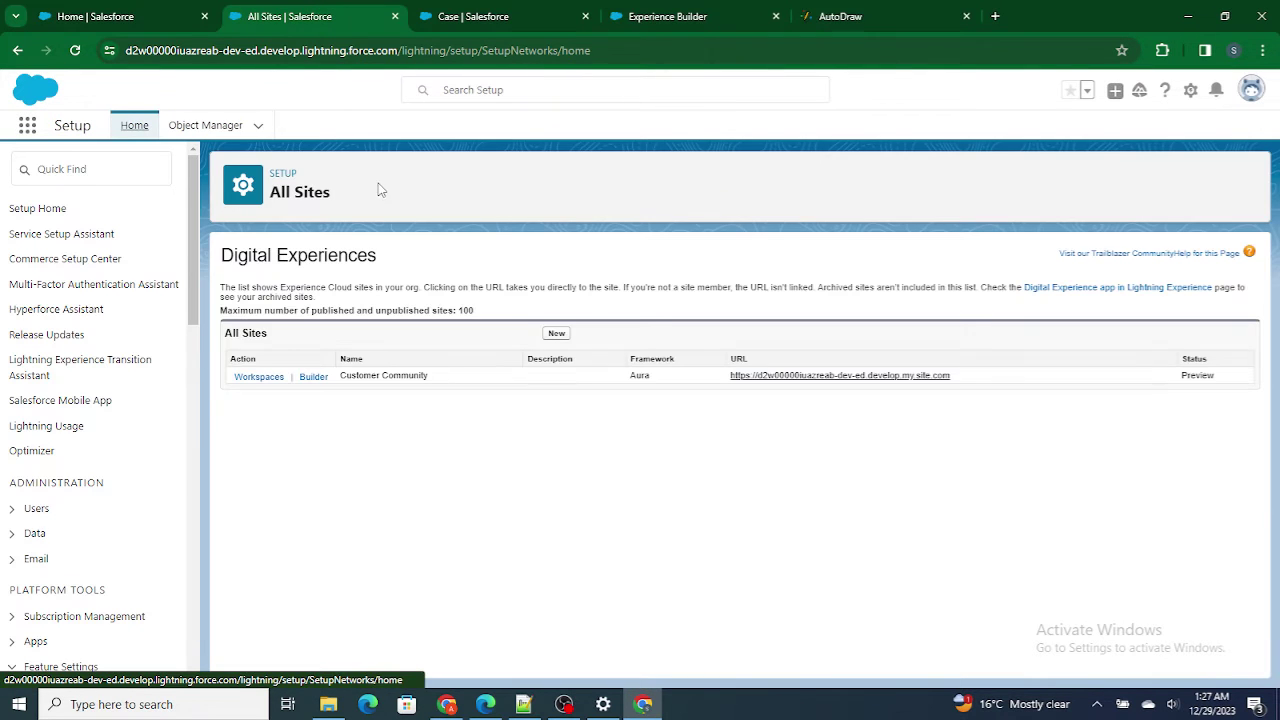
{"action": "left_click", "coordinate": [259, 377]}
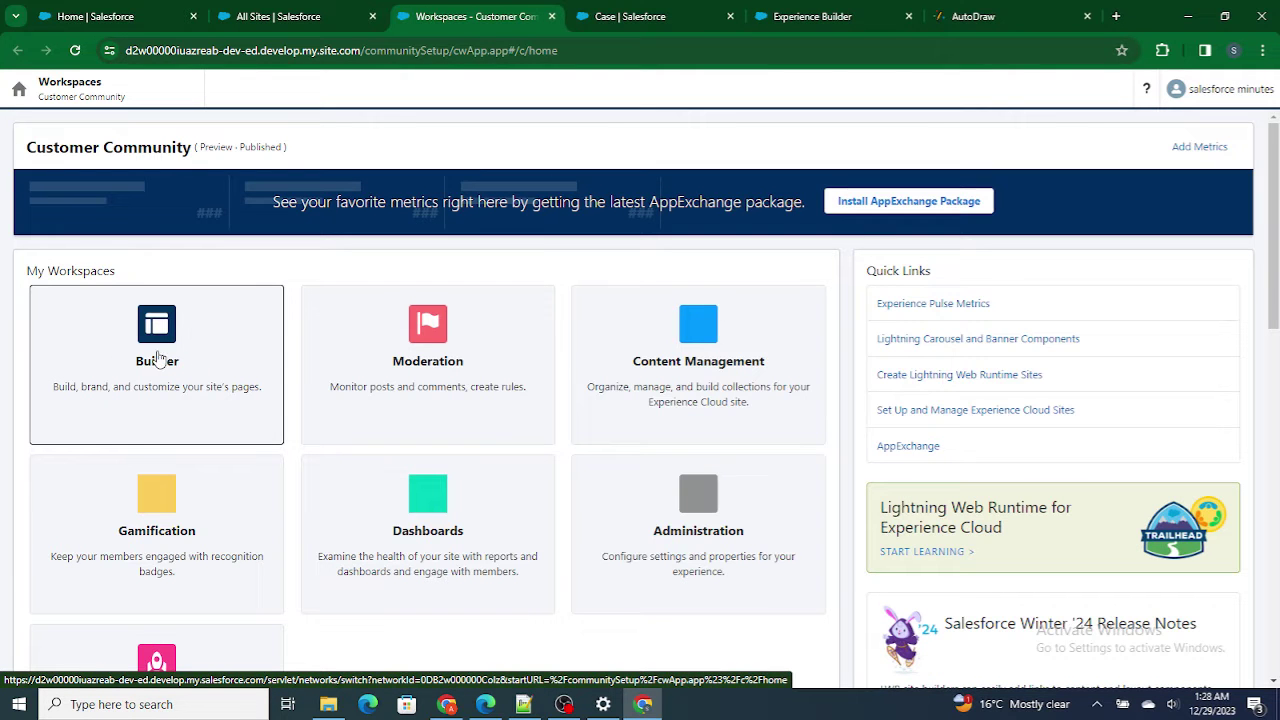
{"action": "left_click", "coordinate": [157, 358]}
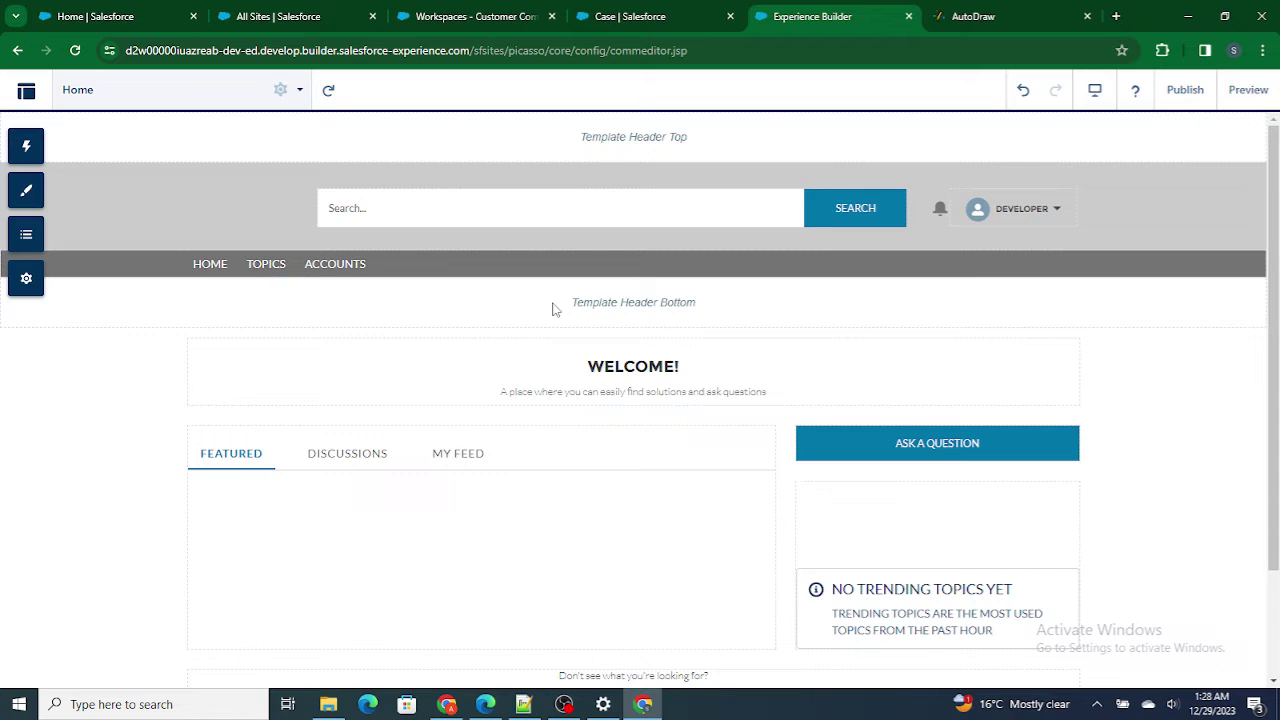
Open the site's Account Management page and view the properties of its Related Record List component.
{"action": "left_click", "coordinate": [280, 89]}
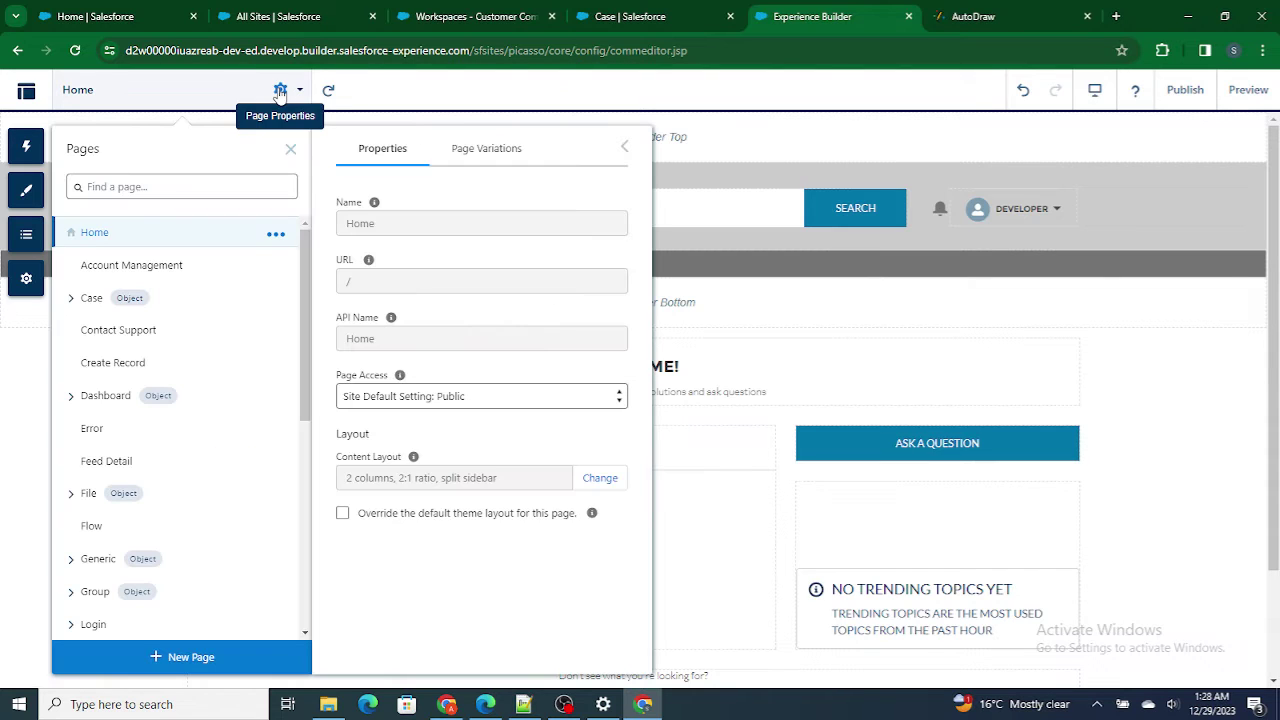
{"action": "left_click", "coordinate": [110, 265]}
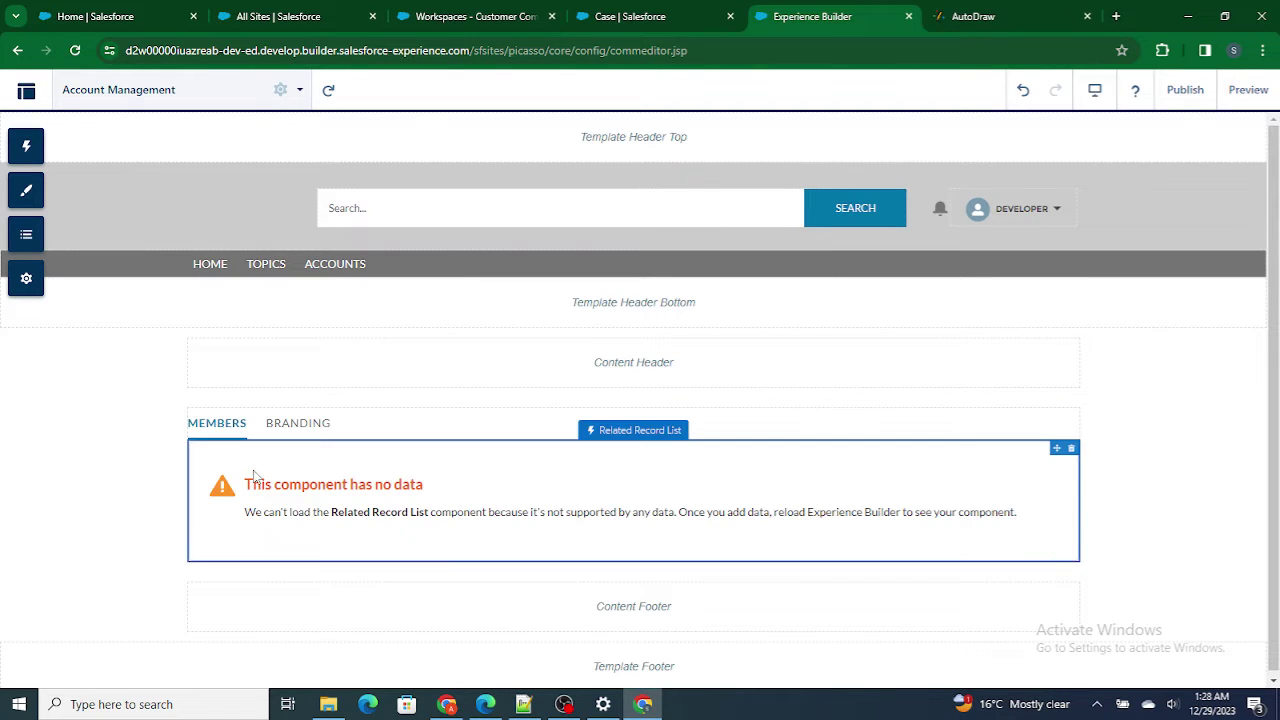
{"action": "left_click", "coordinate": [288, 470]}
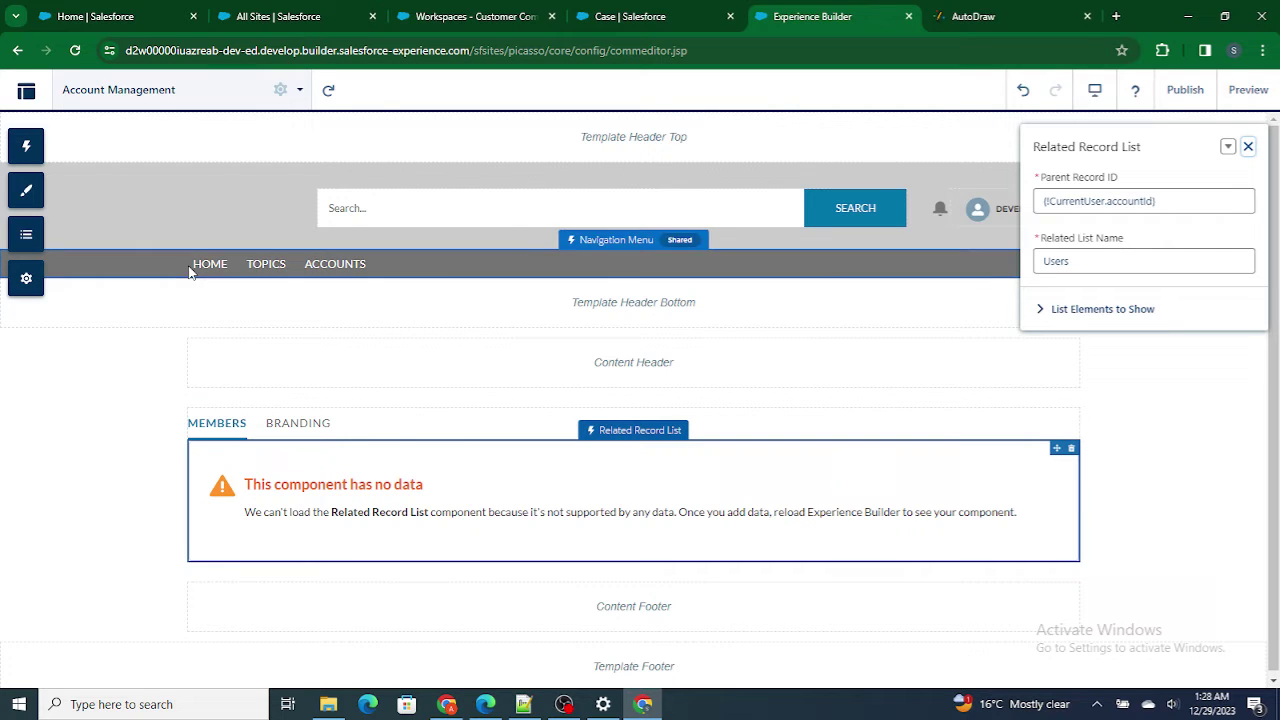
Open the site's Login page for viewing.
{"action": "left_click", "coordinate": [296, 90]}
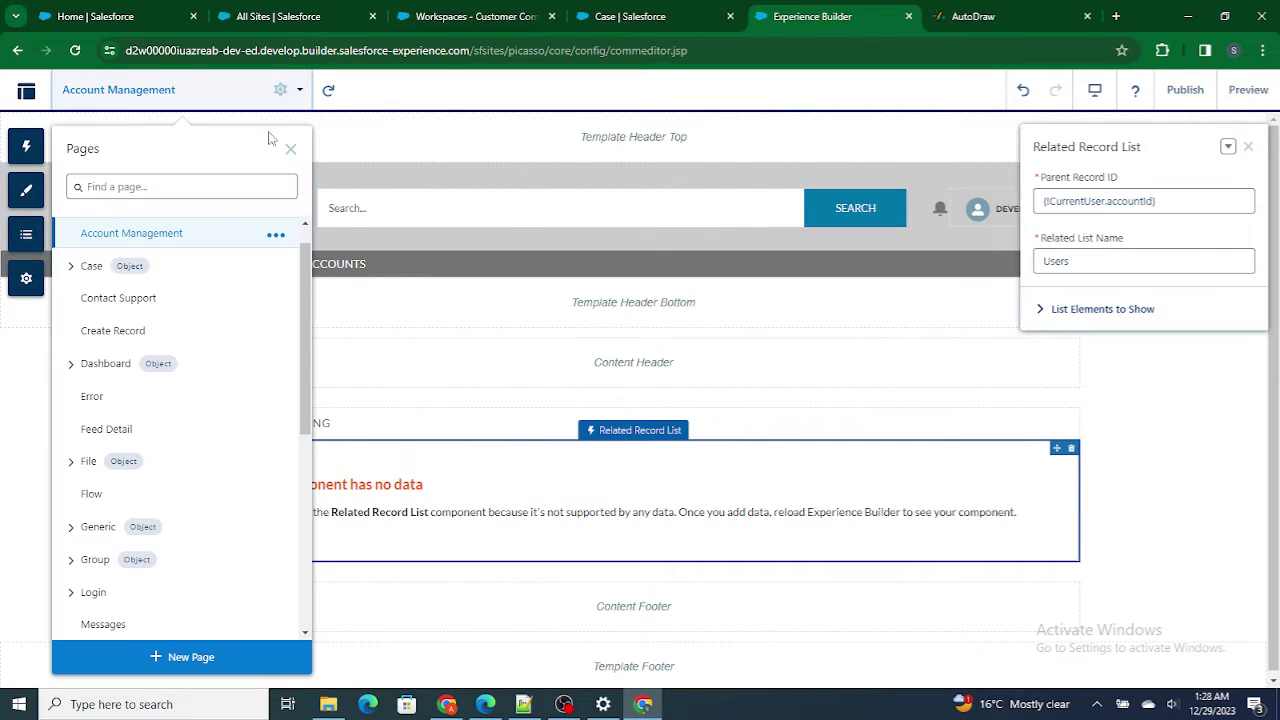
{"action": "scroll", "coordinate": [151, 391], "scroll_direction": "down", "scroll_amount": 3}
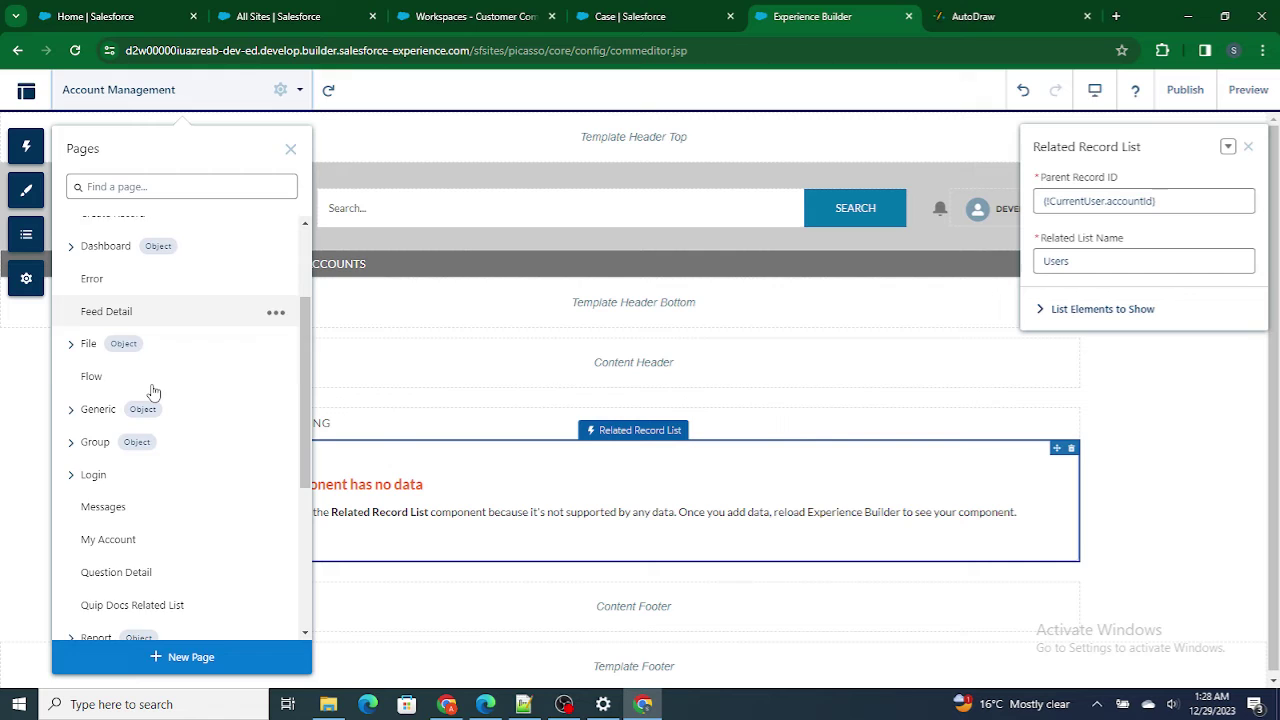
{"action": "left_click", "coordinate": [93, 474]}
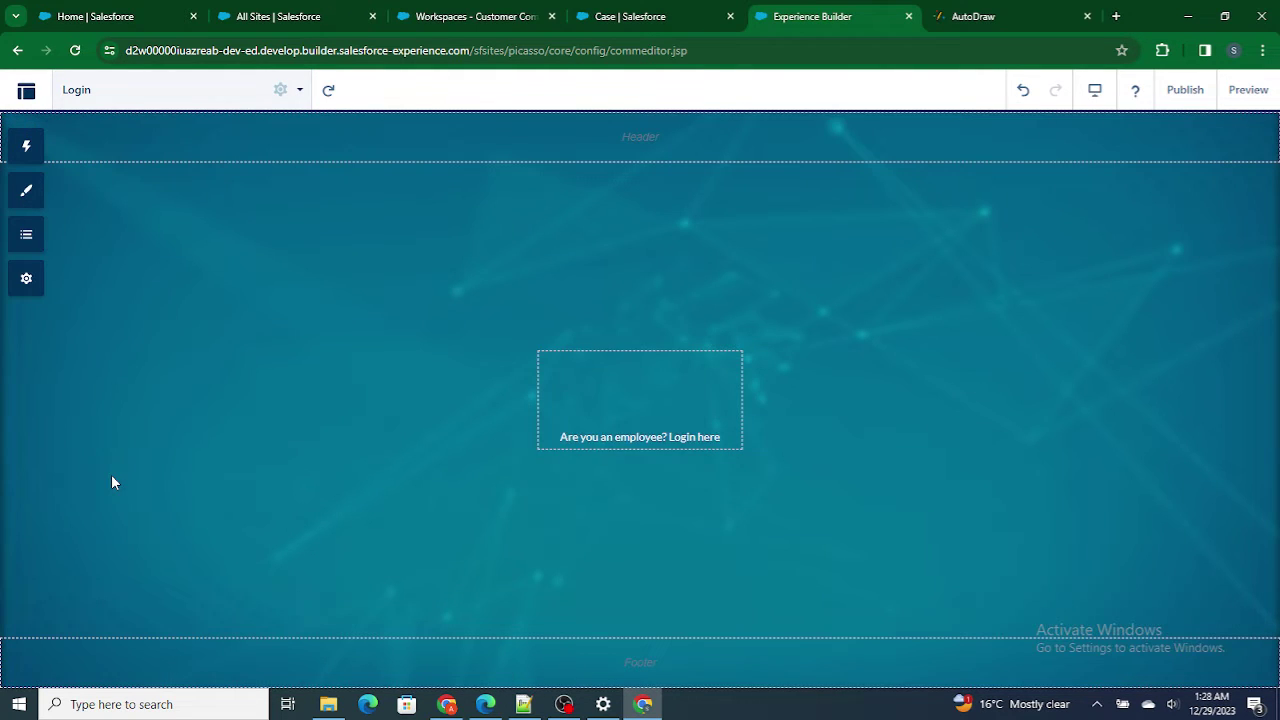
Open the site's User Settings page for viewing.
{"action": "left_click", "coordinate": [296, 95]}
{"action": "scroll", "coordinate": [194, 426], "scroll_direction": "down", "scroll_amount": 1}
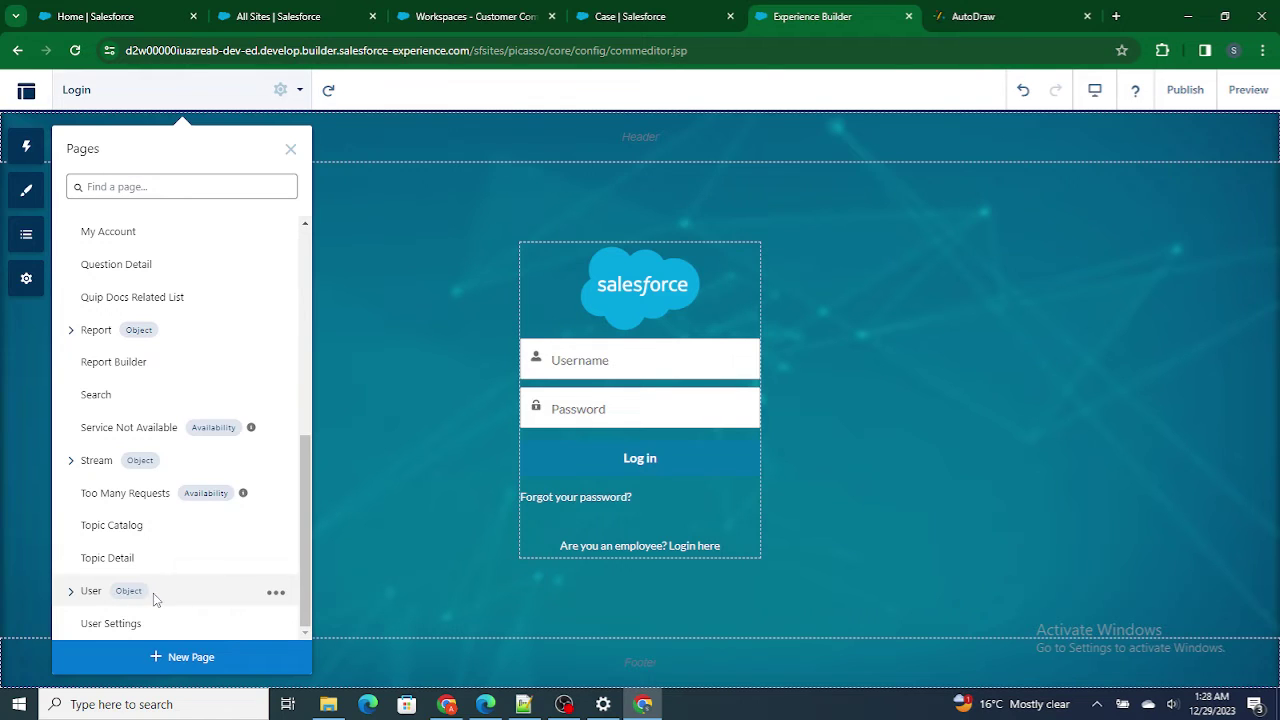
{"action": "left_click", "coordinate": [122, 630]}
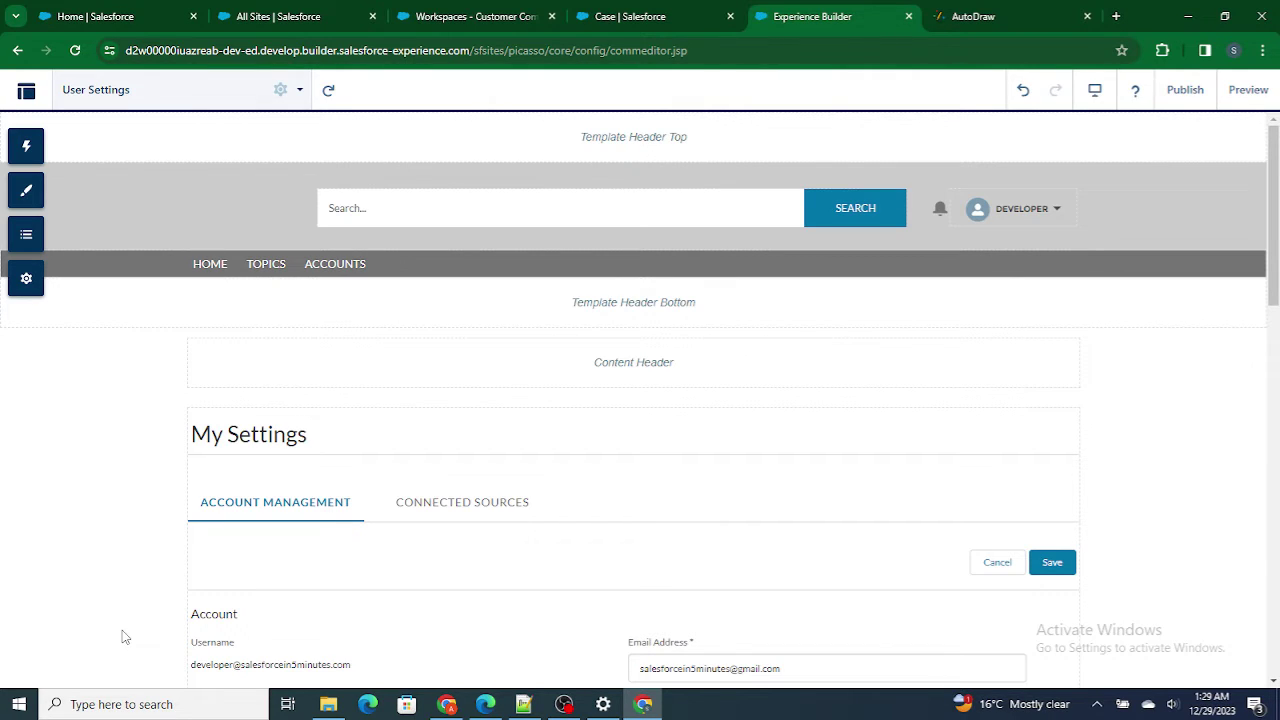
Start a new standard page with the "2 columns, 2:1 ratio, split sidebar" content layout.
{"action": "left_click", "coordinate": [281, 92]}
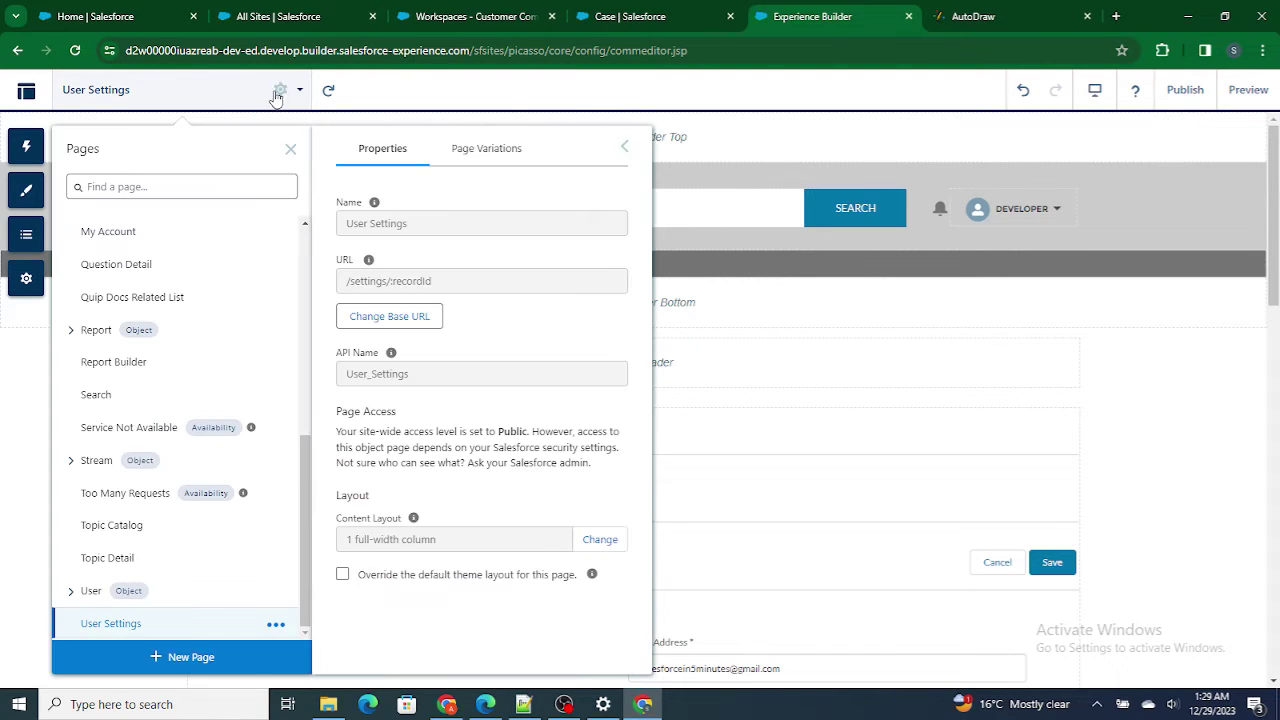
{"action": "left_click", "coordinate": [171, 656]}
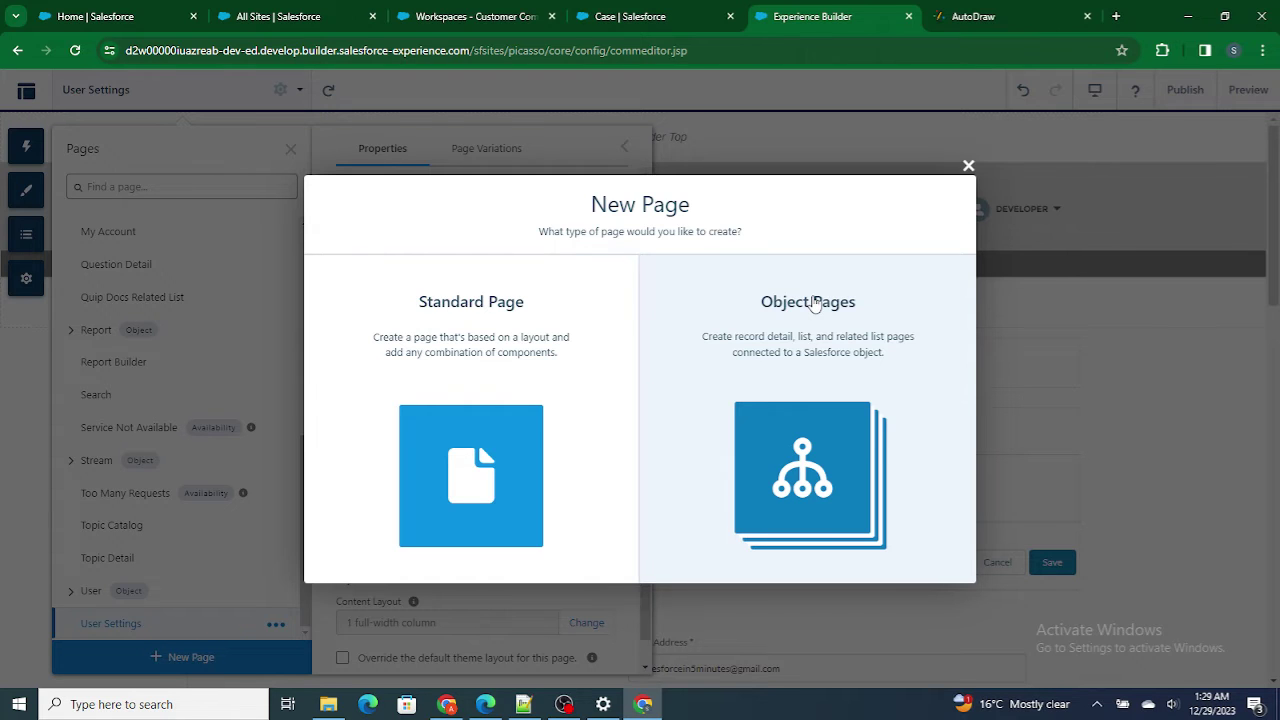
{"action": "left_click", "coordinate": [460, 338]}
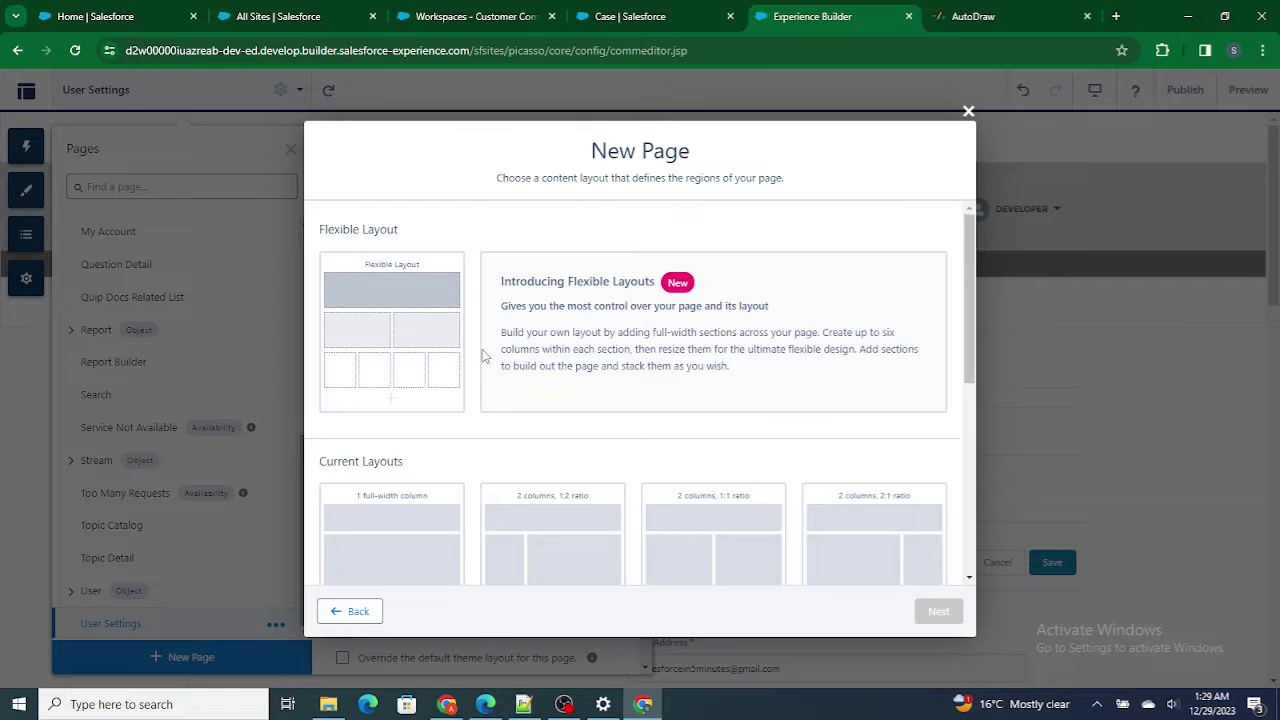
{"action": "scroll", "coordinate": [483, 356], "scroll_direction": "down", "scroll_amount": 1}
{"action": "scroll", "coordinate": [418, 233], "scroll_direction": "up", "scroll_amount": 1}
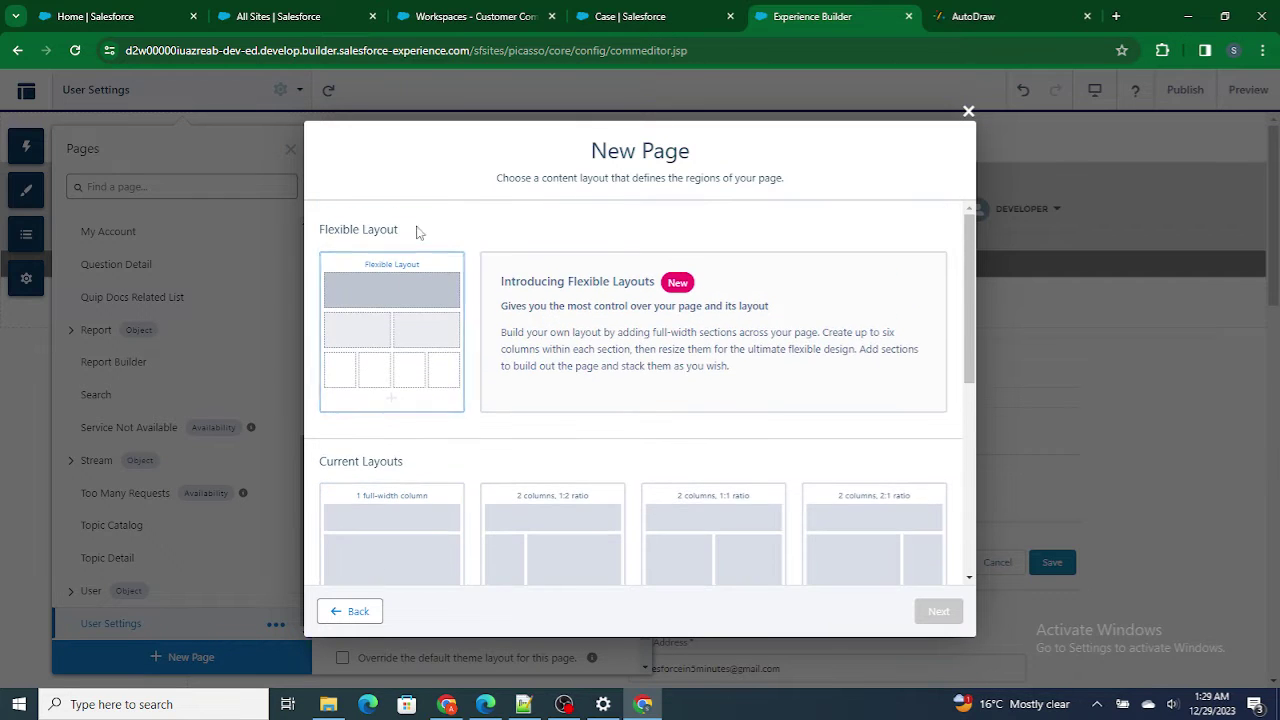
{"action": "scroll", "coordinate": [391, 414], "scroll_direction": "down", "scroll_amount": 2}
{"action": "scroll", "coordinate": [460, 514], "scroll_direction": "down", "scroll_amount": 3}
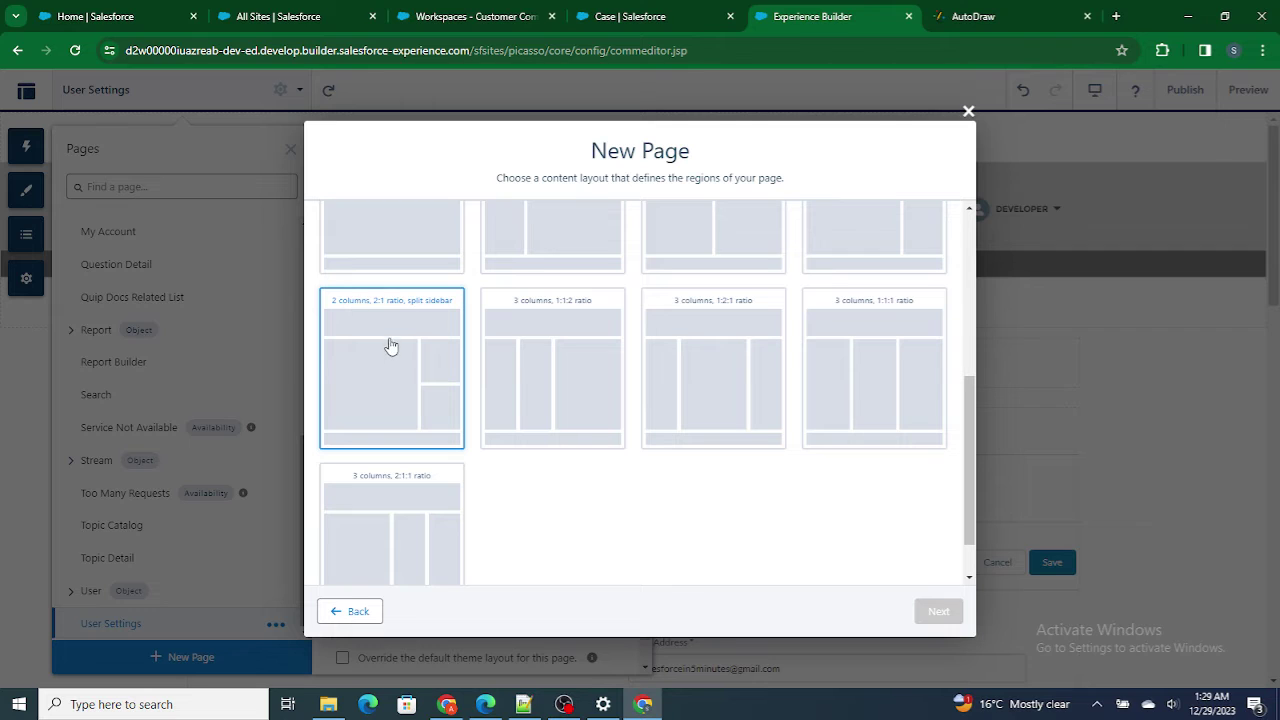
{"action": "left_click", "coordinate": [395, 366]}
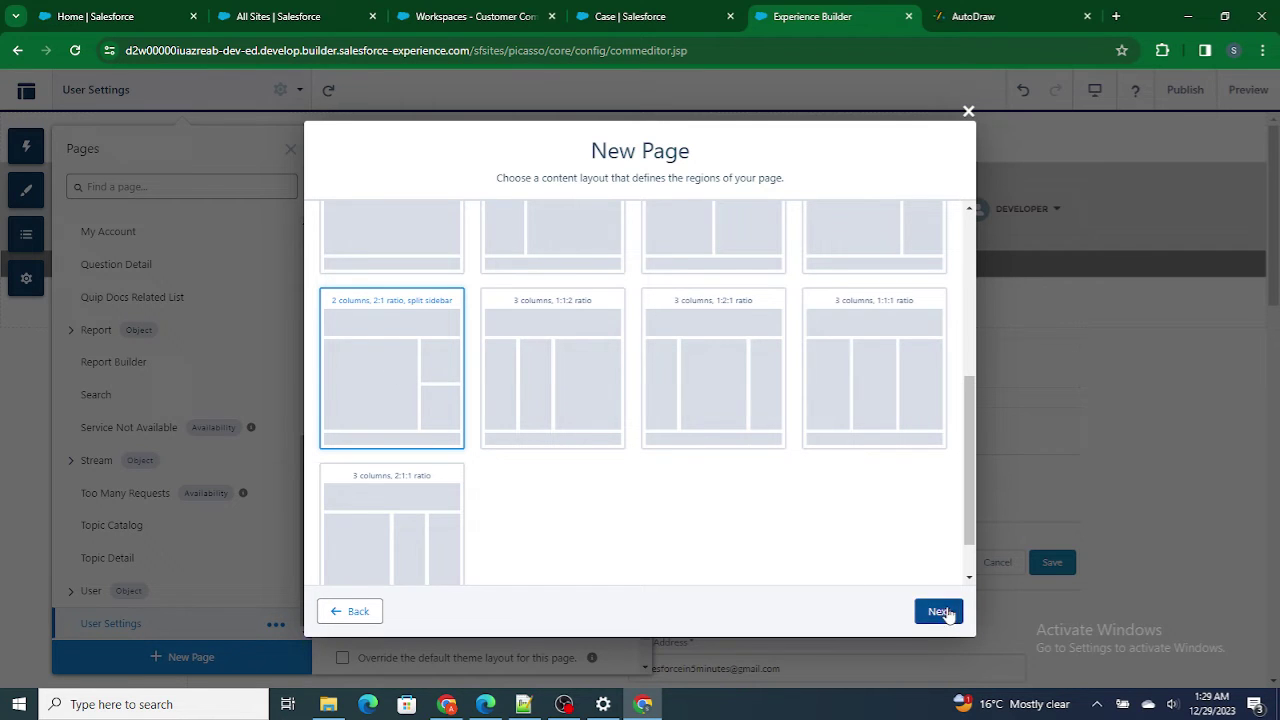
{"action": "left_click", "coordinate": [943, 612]}
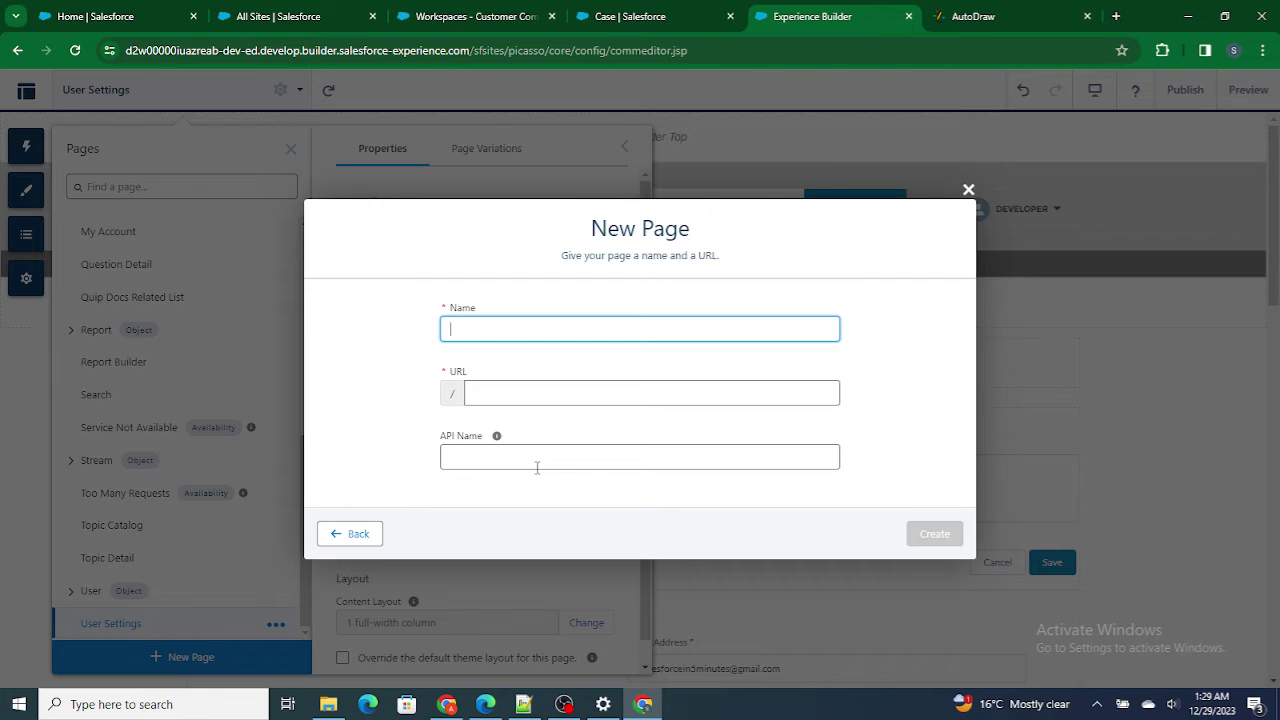
Name the new page "Custom Page" with the URL custom-page and create it.
{"action": "type", "text": "Custom"}
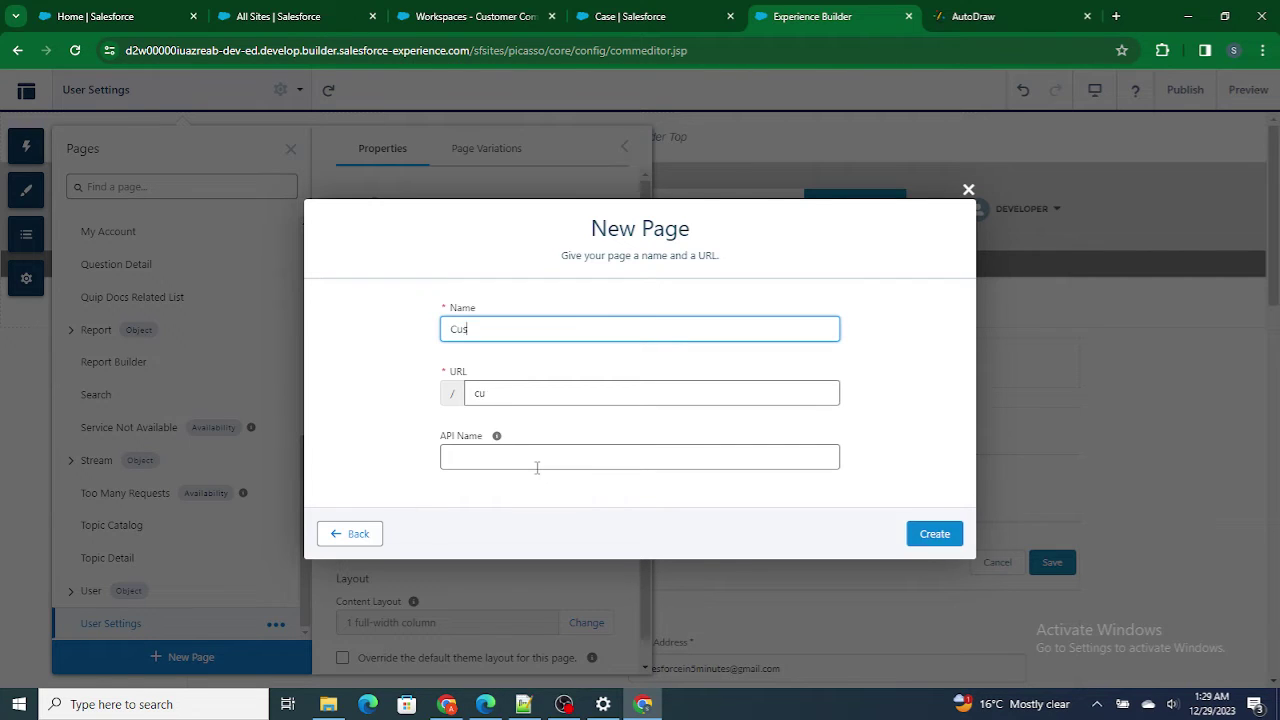
{"action": "key", "text": "BackSpace"}
{"action": "key", "text": "BackSpace"}
{"action": "type", "text": "om Pag"}
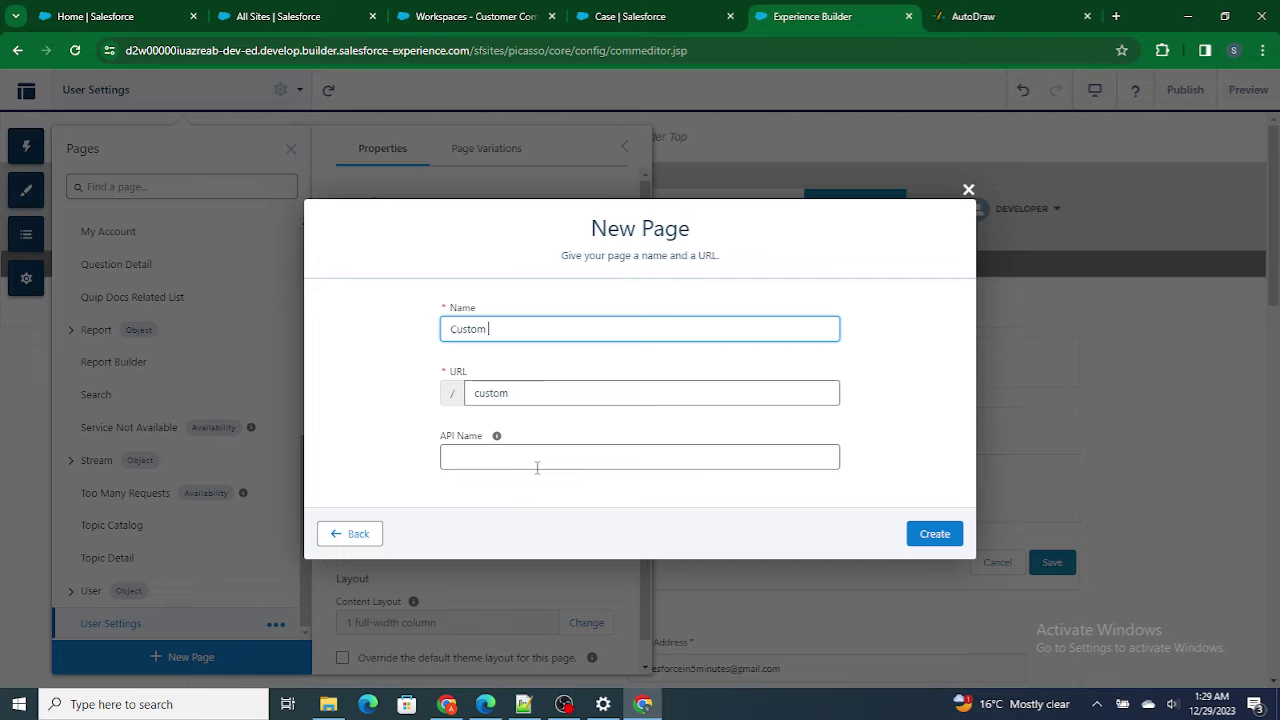
{"action": "key", "text": "BackSpace"}
{"action": "key", "text": "BackSpace"}
{"action": "type", "text": "A"}
{"action": "key", "text": "BackSpace"}
{"action": "type", "text": "age"}
{"action": "left_click", "coordinate": [555, 392]}
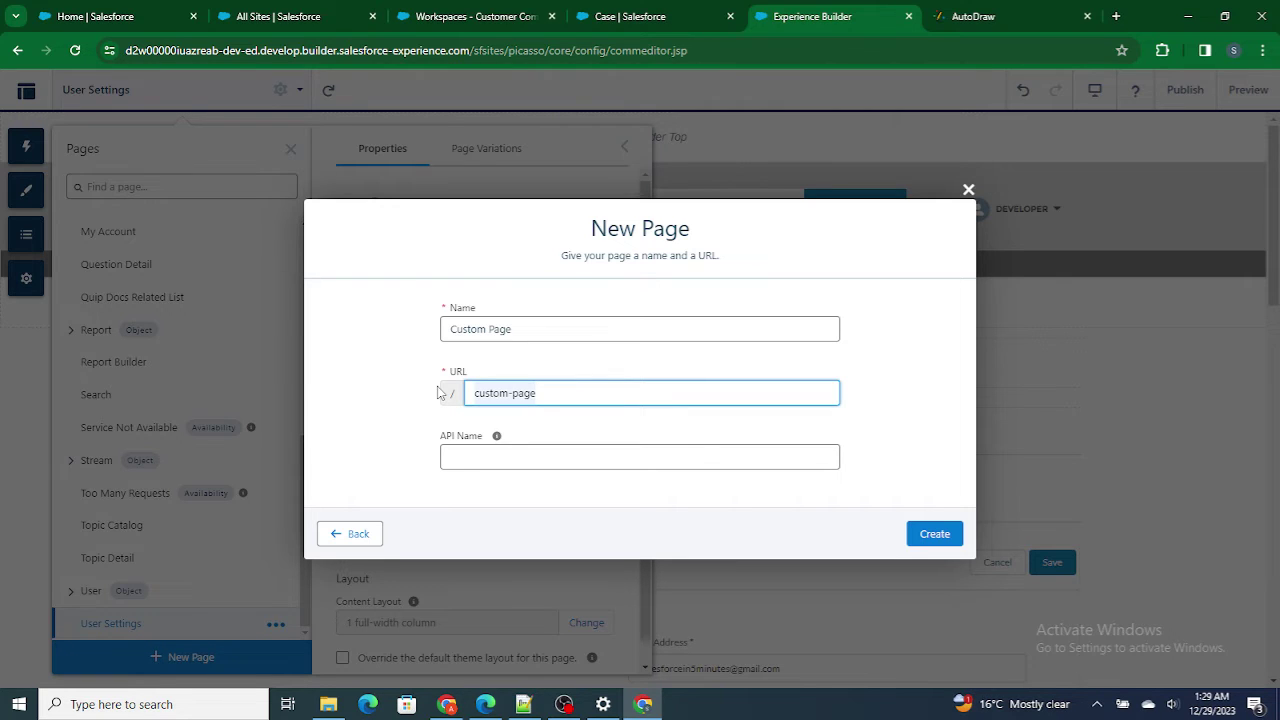
{"action": "left_click", "coordinate": [569, 270]}
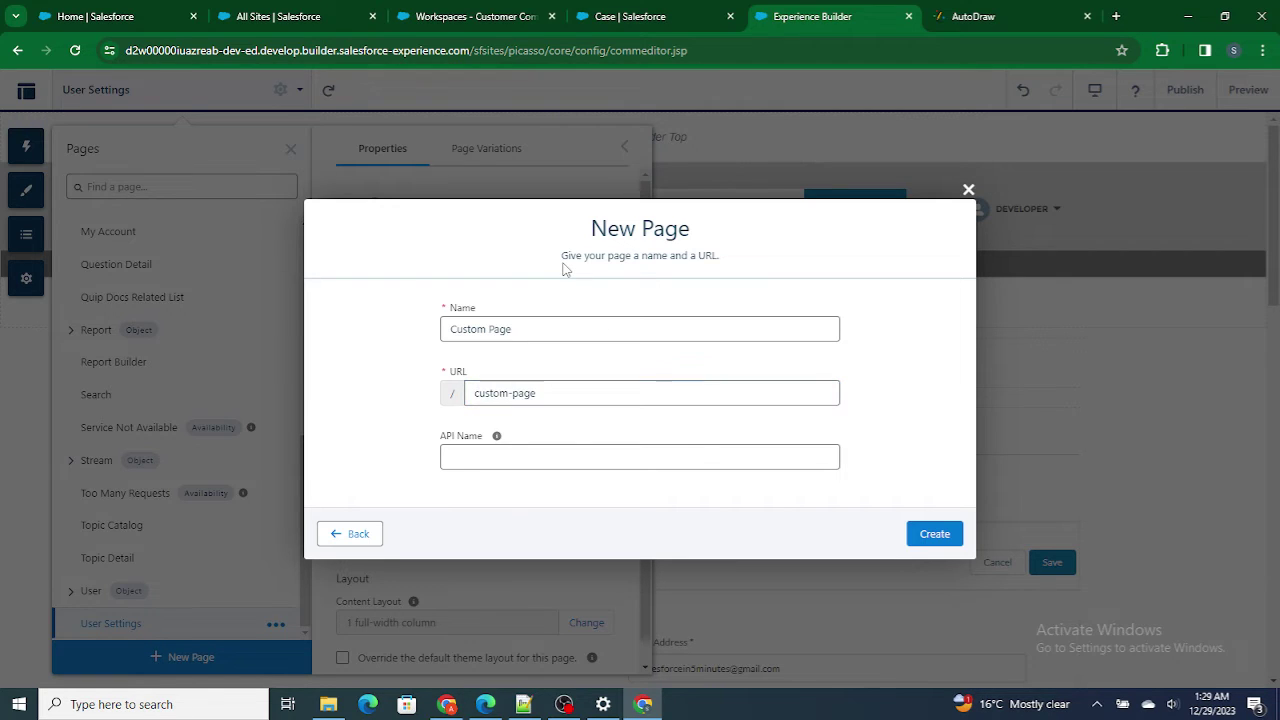
{"action": "left_click", "coordinate": [935, 533]}
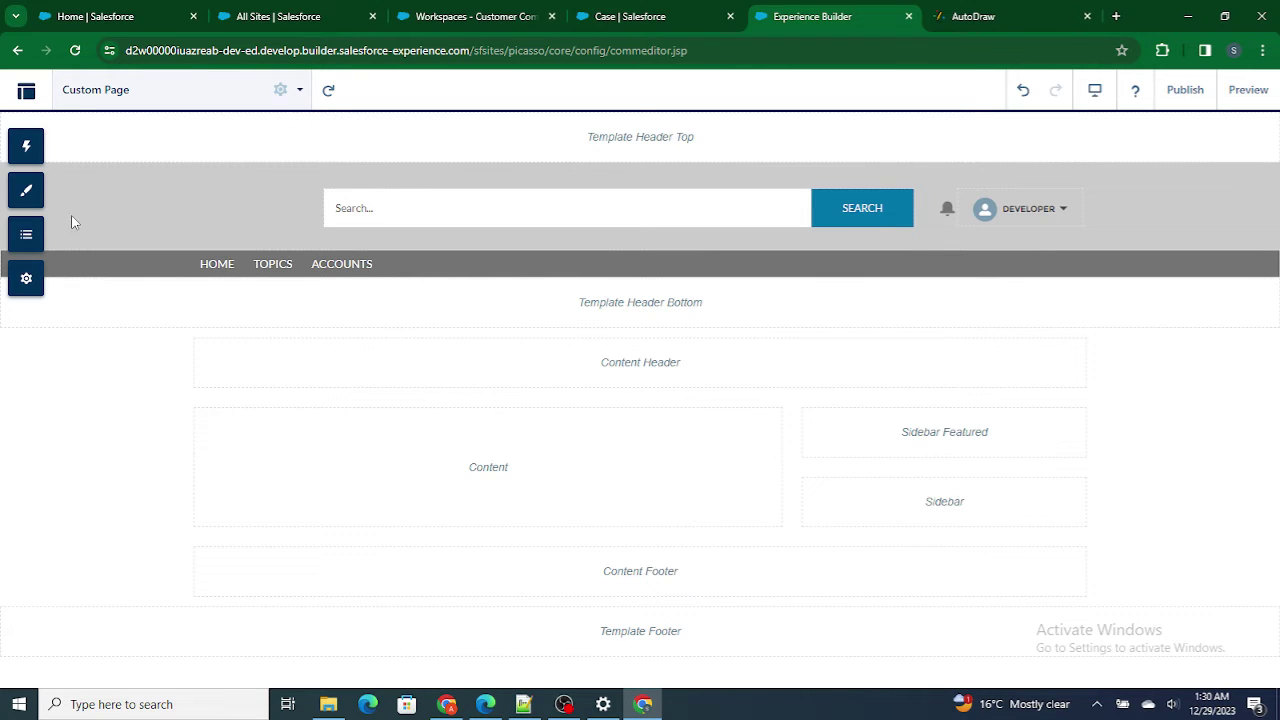
Look through the available page components, from the Analytics category down to Other Components.
{"action": "left_click", "coordinate": [27, 145]}
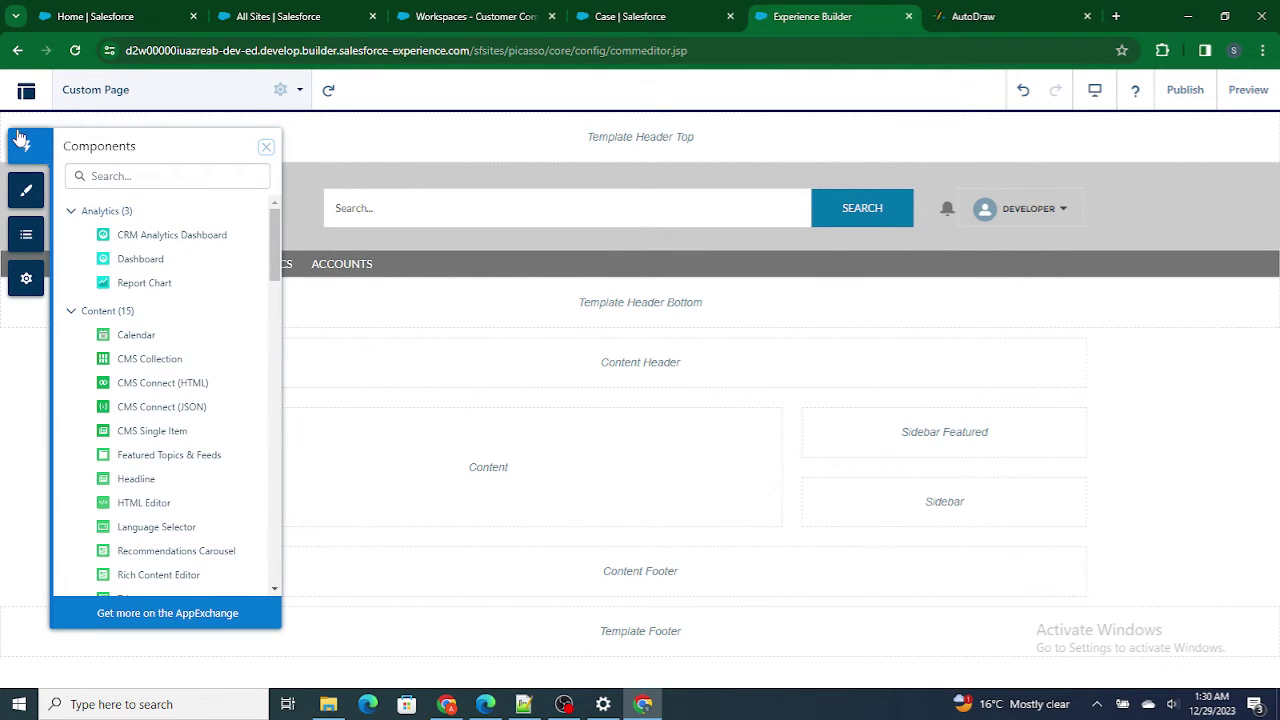
{"action": "left_click", "coordinate": [393, 328]}
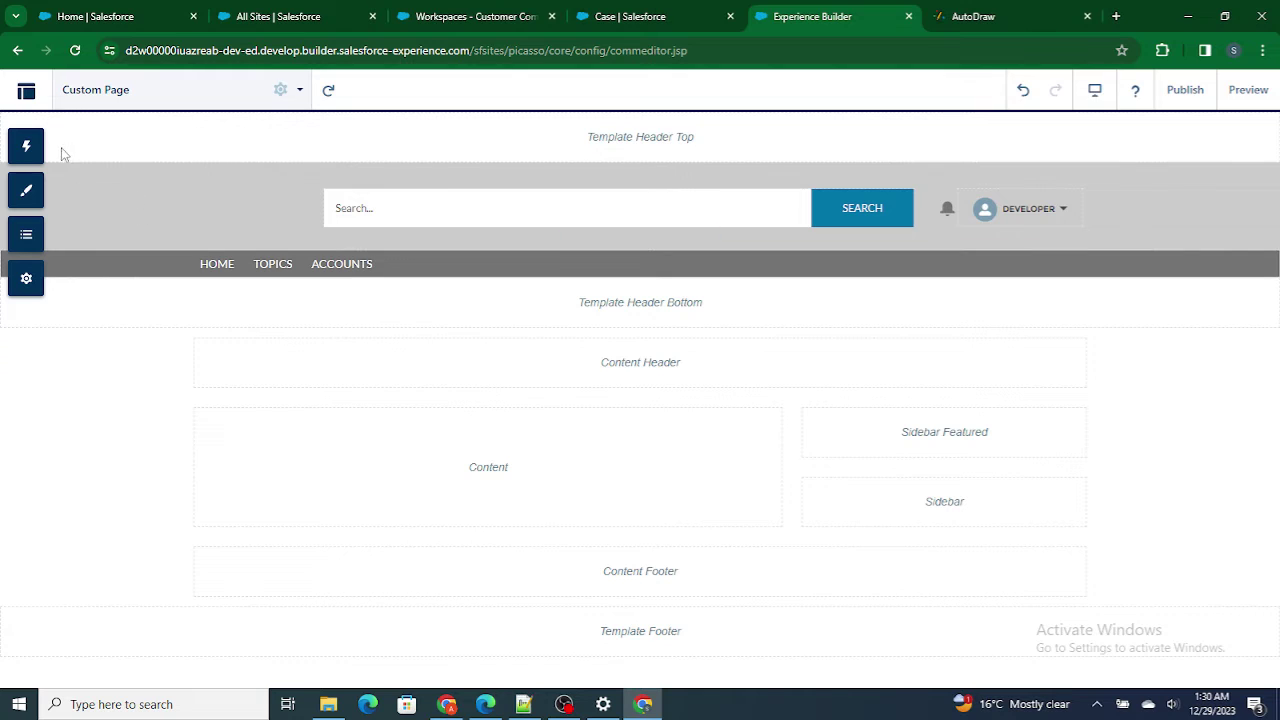
{"action": "left_click", "coordinate": [34, 145]}
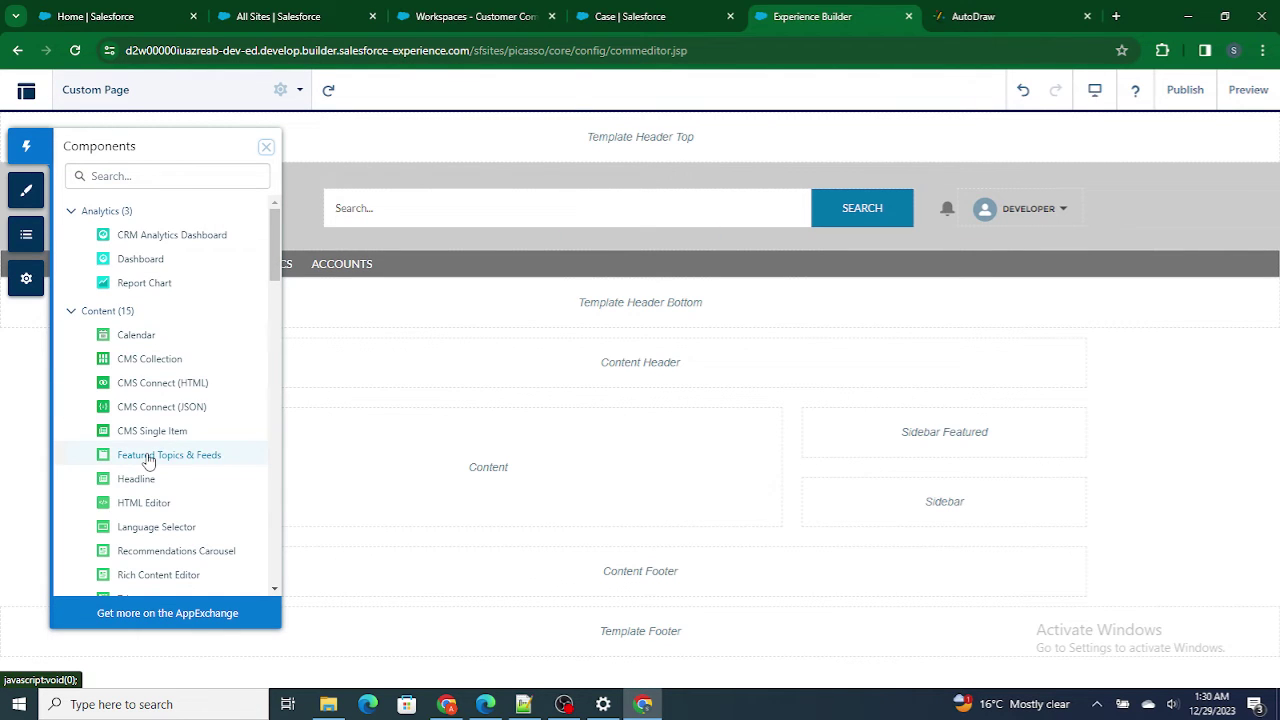
{"action": "scroll", "coordinate": [148, 460], "scroll_direction": "down", "scroll_amount": 2}
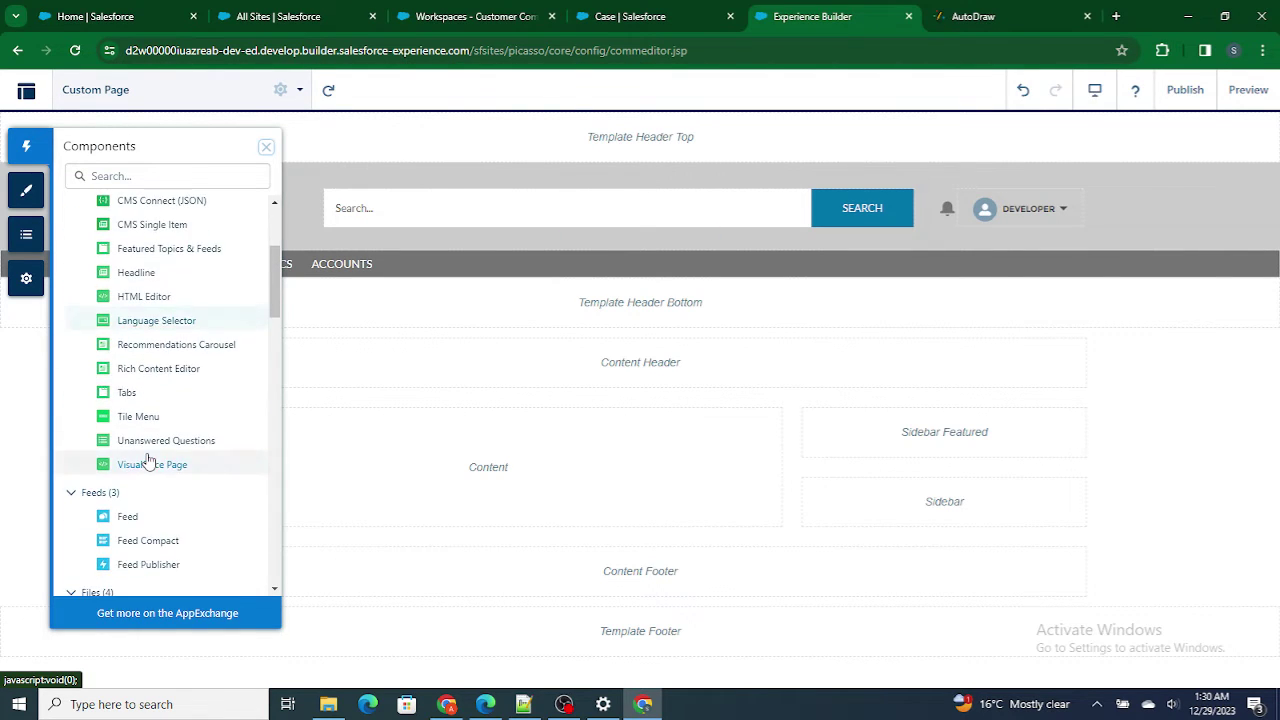
{"action": "scroll", "coordinate": [148, 460], "scroll_direction": "down", "scroll_amount": 5}
{"action": "scroll", "coordinate": [148, 459], "scroll_direction": "down", "scroll_amount": 1}
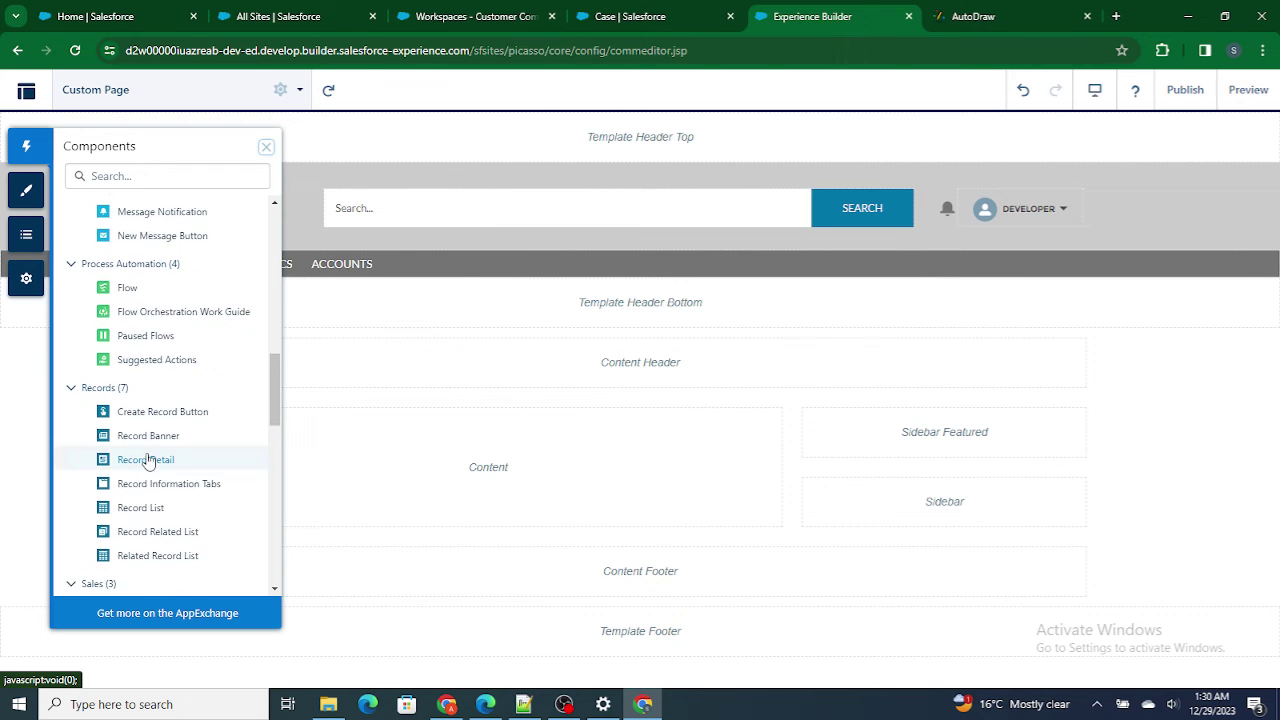
{"action": "scroll", "coordinate": [167, 493], "scroll_direction": "down", "scroll_amount": 3}
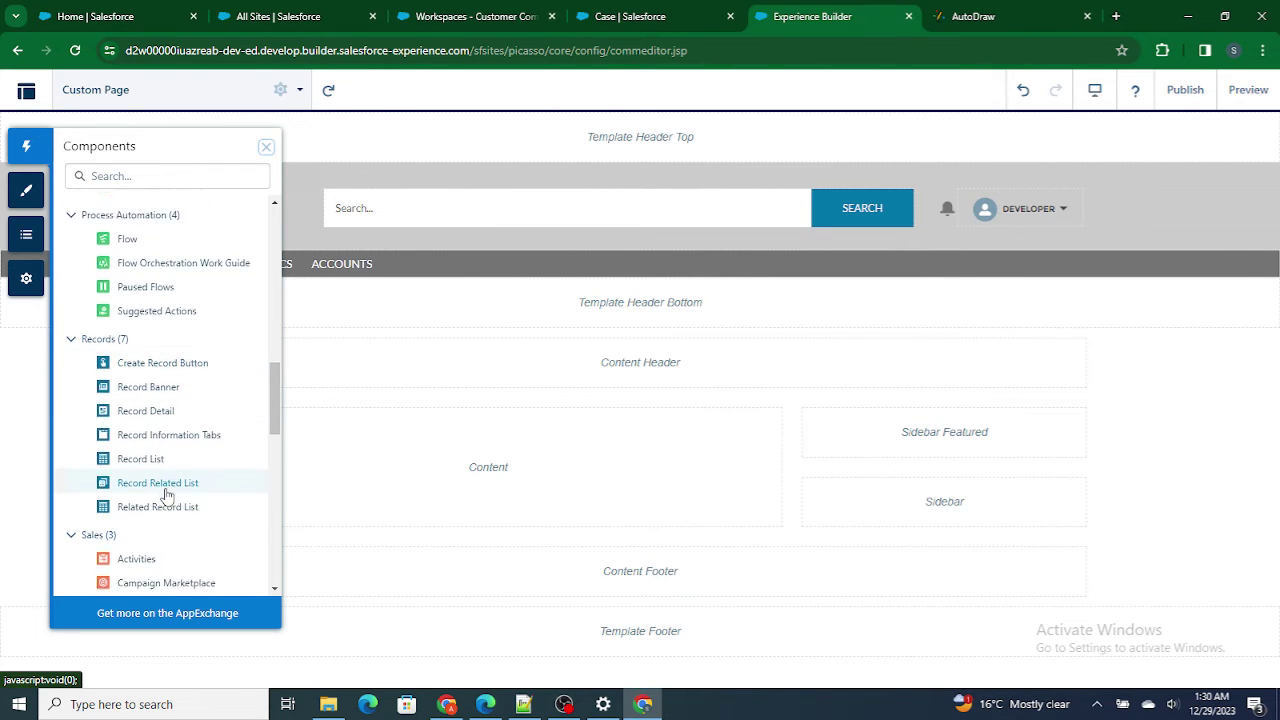
{"action": "scroll", "coordinate": [167, 495], "scroll_direction": "down", "scroll_amount": 2}
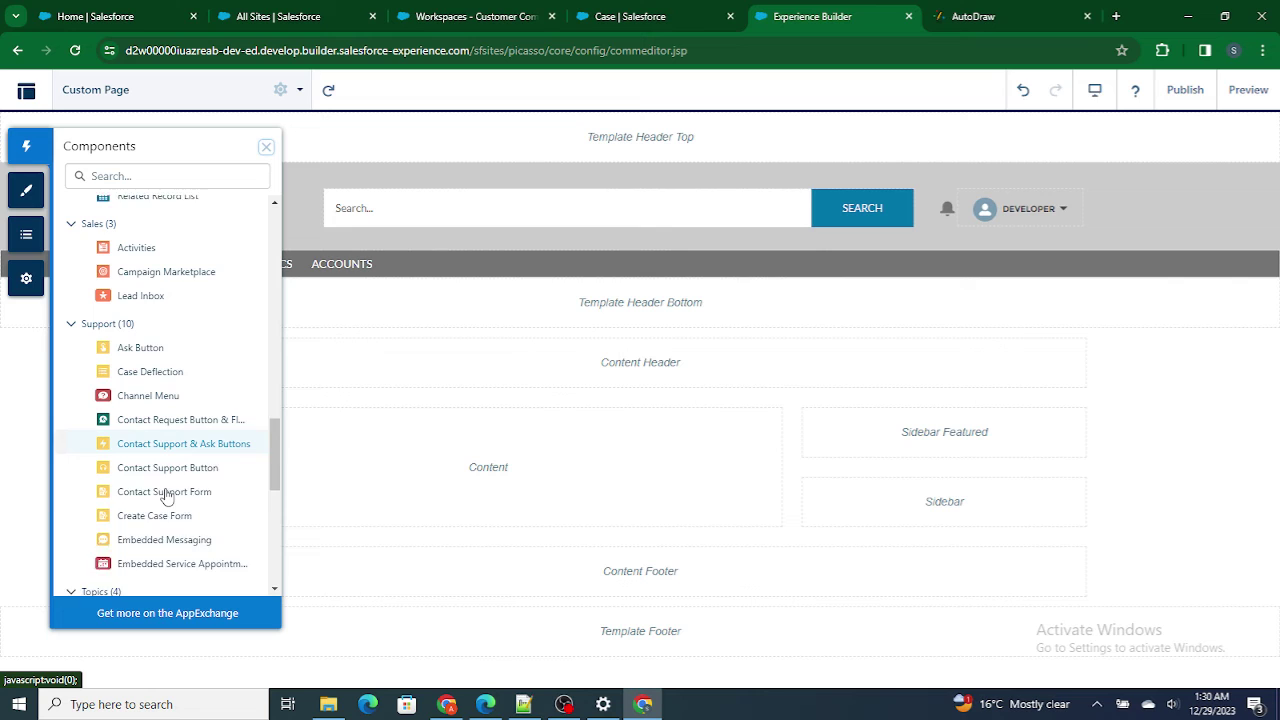
{"action": "scroll", "coordinate": [167, 495], "scroll_direction": "down", "scroll_amount": 1}
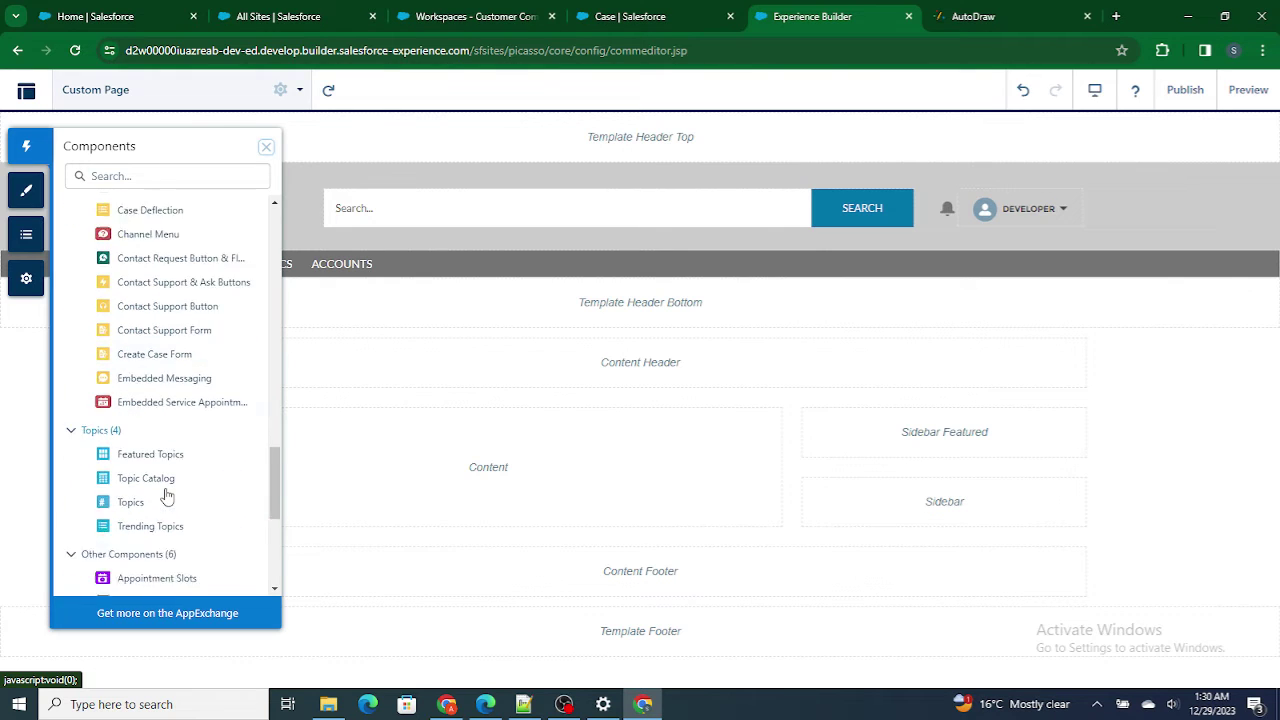
{"action": "scroll", "coordinate": [167, 493], "scroll_direction": "up", "scroll_amount": 1}
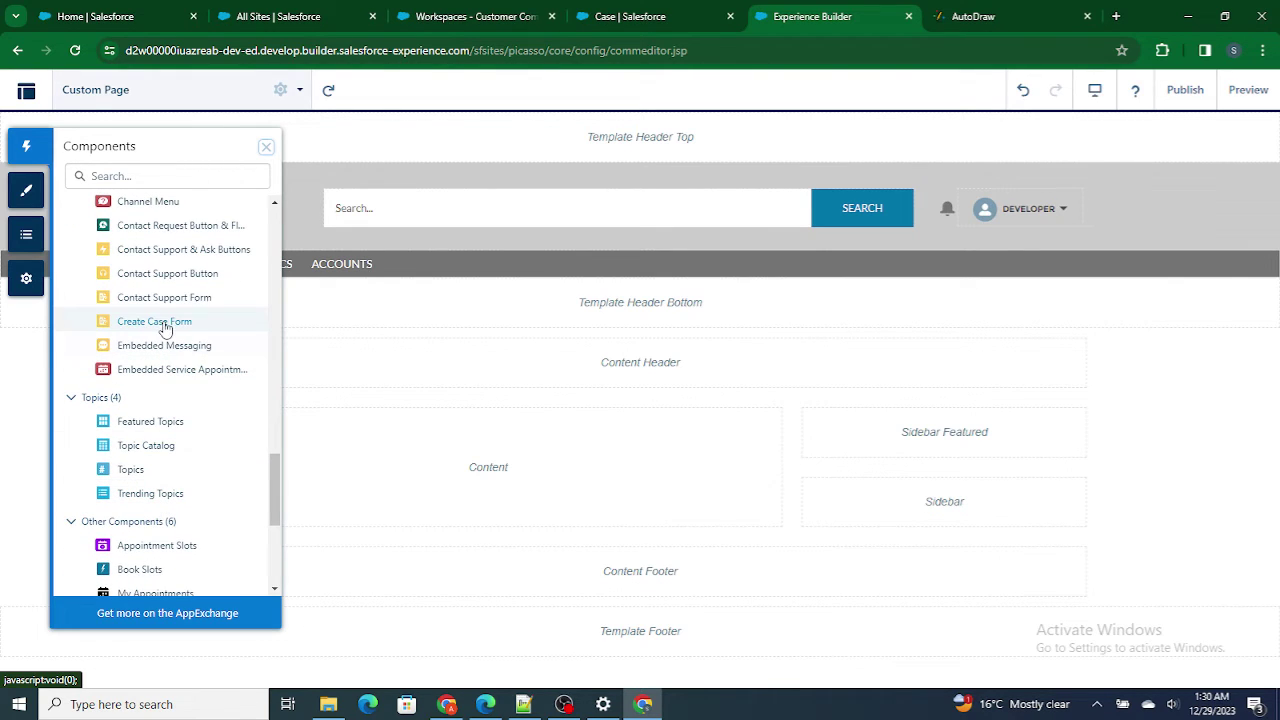
Try a Create Case Form component in the page's Content region and delete it again.
{"action": "left_click_drag", "start_coordinate": [160, 321], "coordinate": [491, 433]}
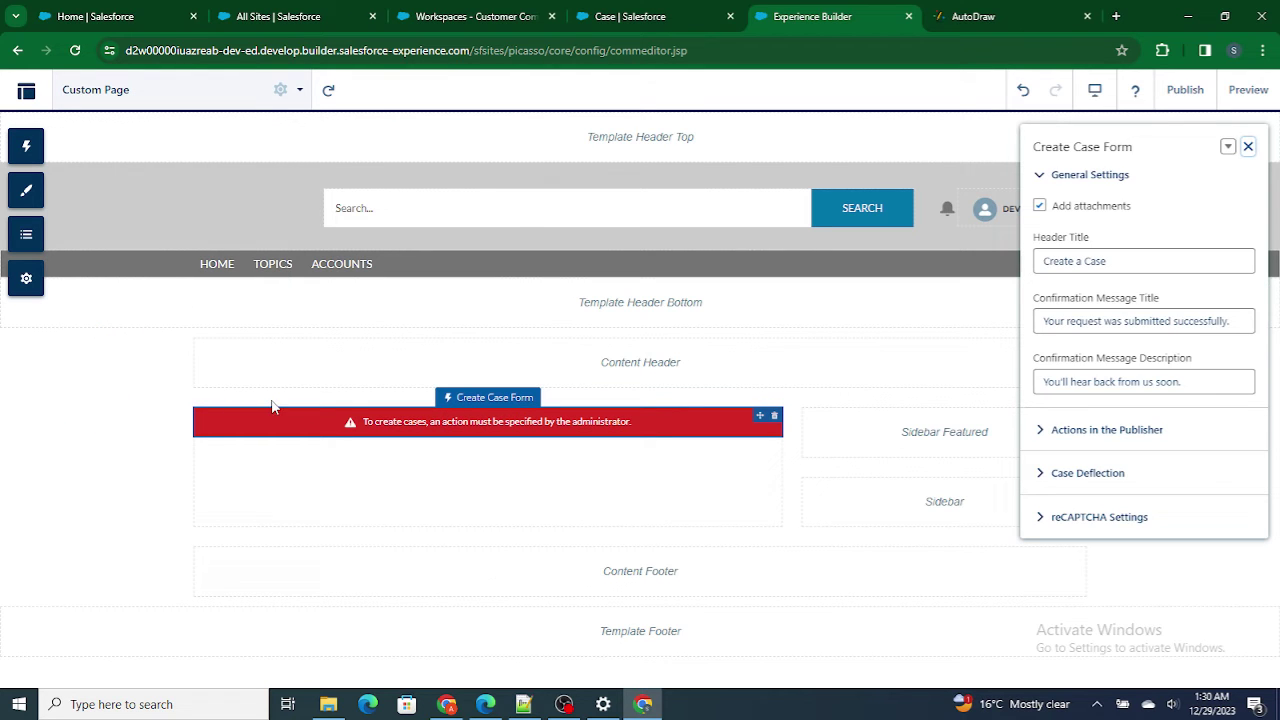
{"action": "left_click", "coordinate": [776, 417]}
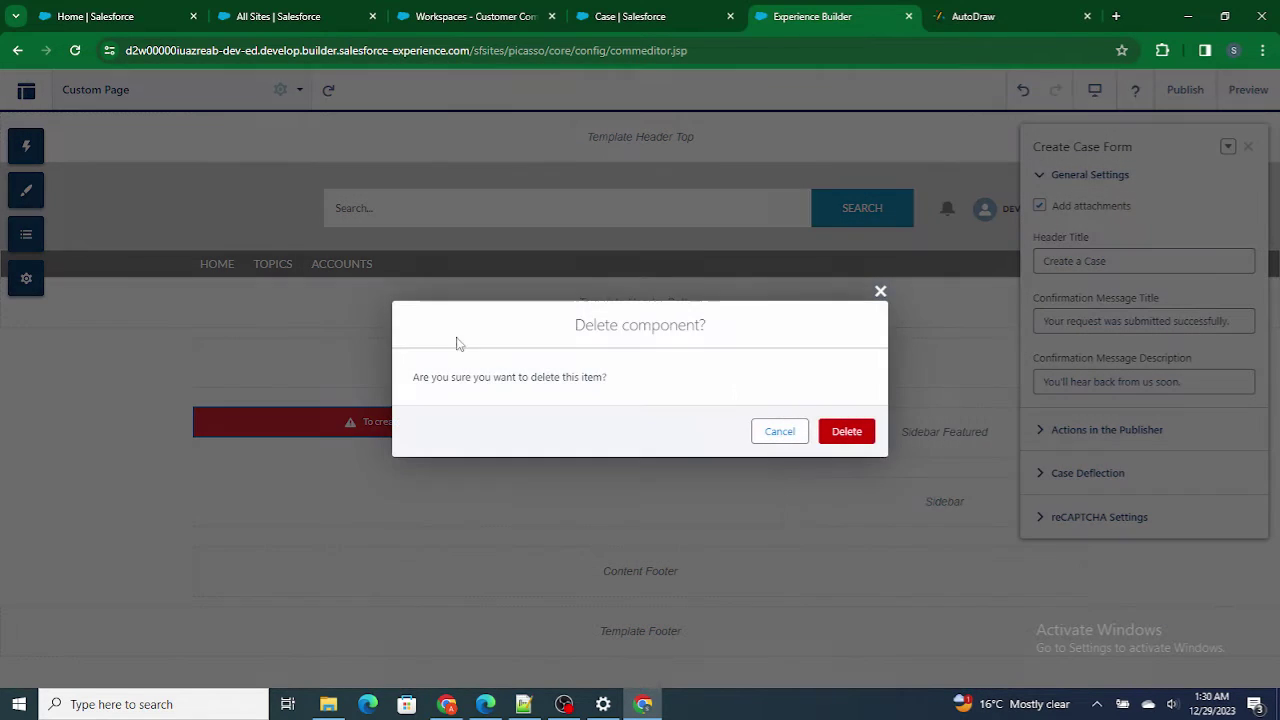
{"action": "left_click", "coordinate": [846, 431]}
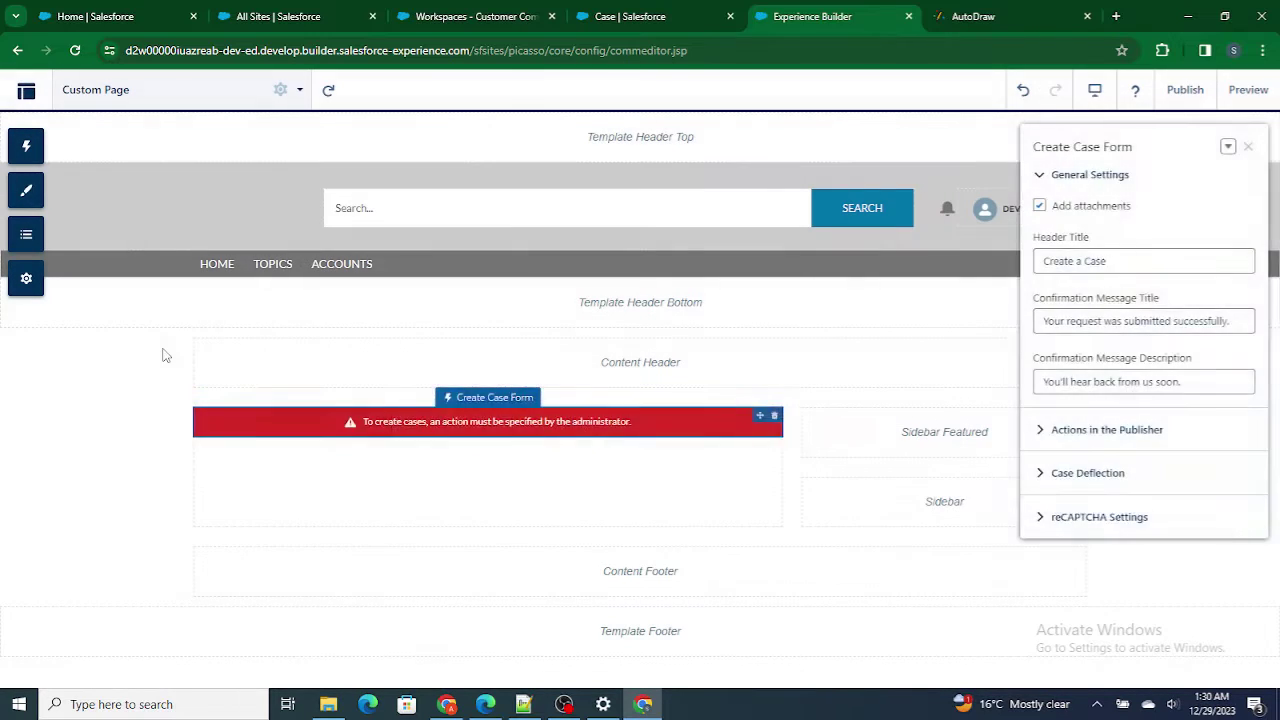
Add an Ask Button component from the Support category to the page's Content Header region.
{"action": "left_click", "coordinate": [26, 146]}
{"action": "scroll", "coordinate": [171, 373], "scroll_direction": "up", "scroll_amount": 3}
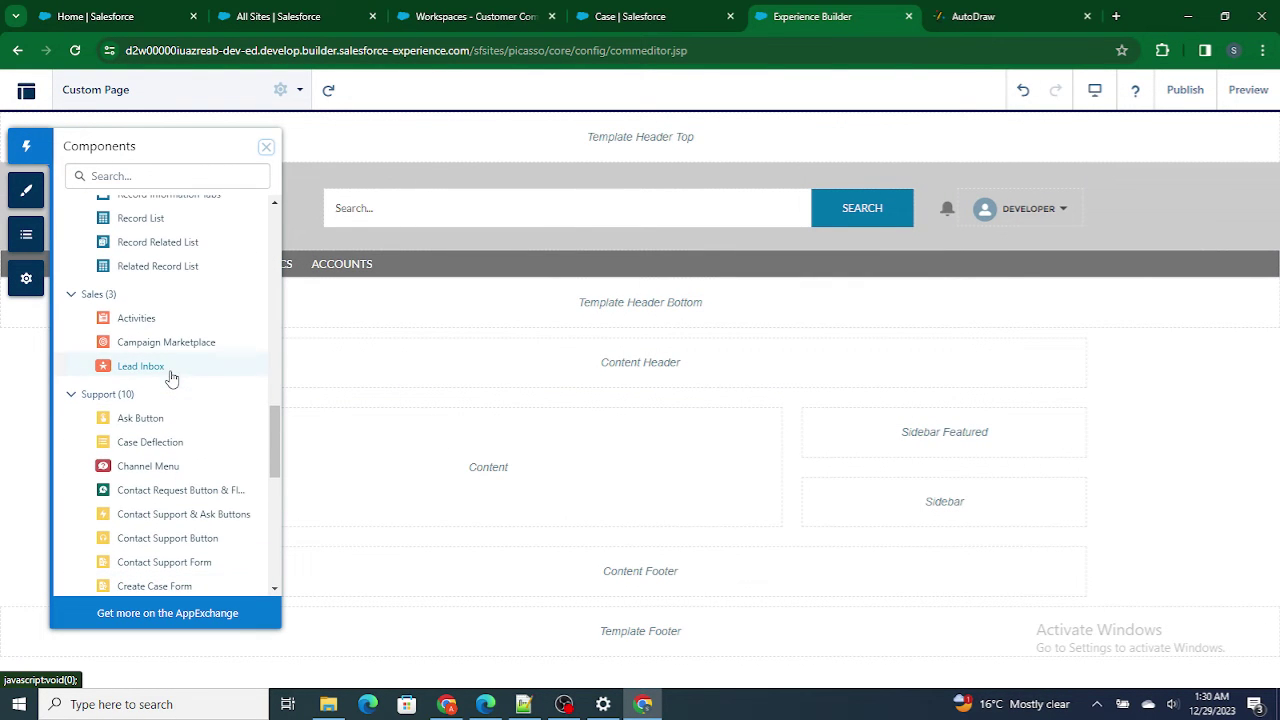
{"action": "left_click_drag", "start_coordinate": [127, 419], "coordinate": [565, 357]}
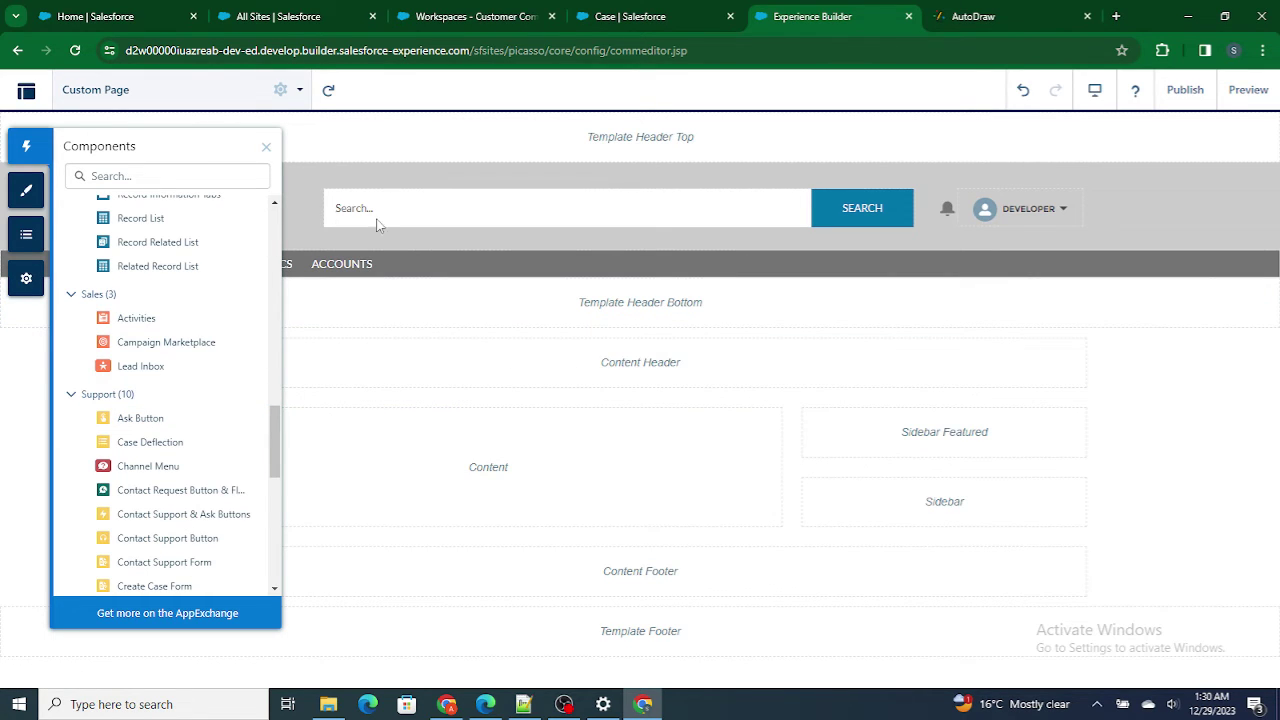
{"action": "left_click", "coordinate": [267, 148]}
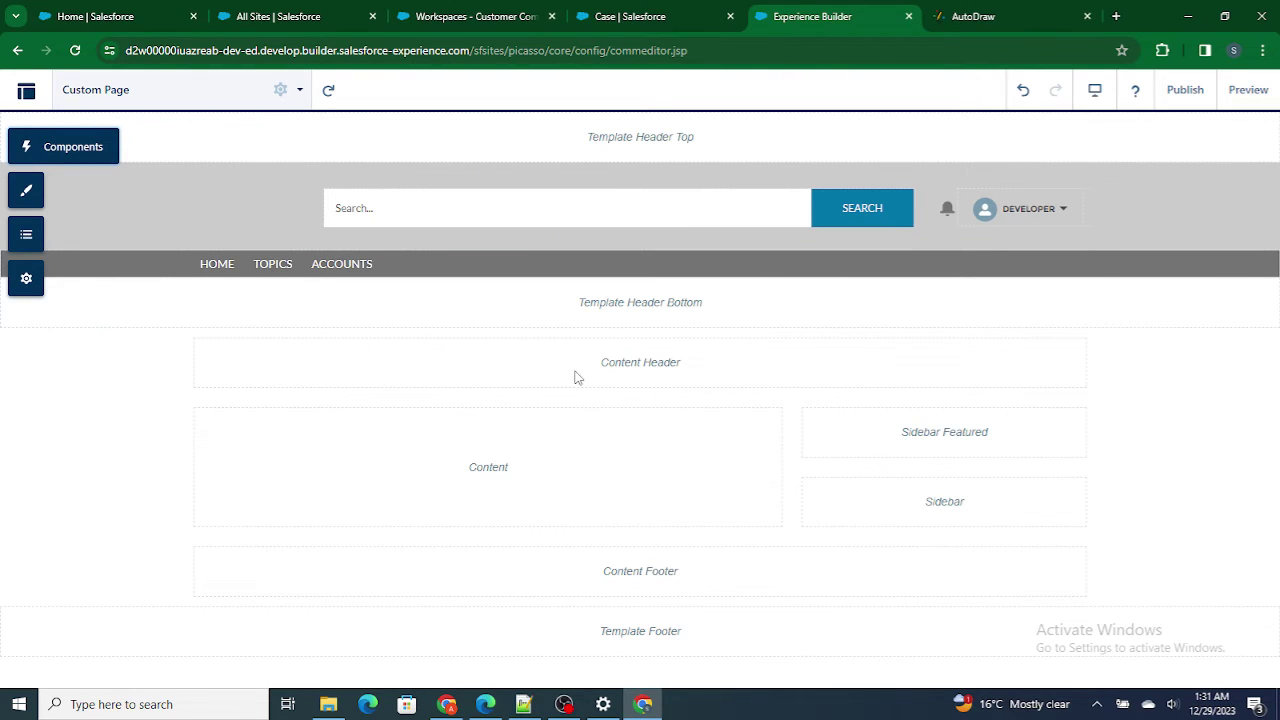
Publish the site's changes to its live domain and dismiss the publishing notice.
{"action": "left_click", "coordinate": [1180, 96]}
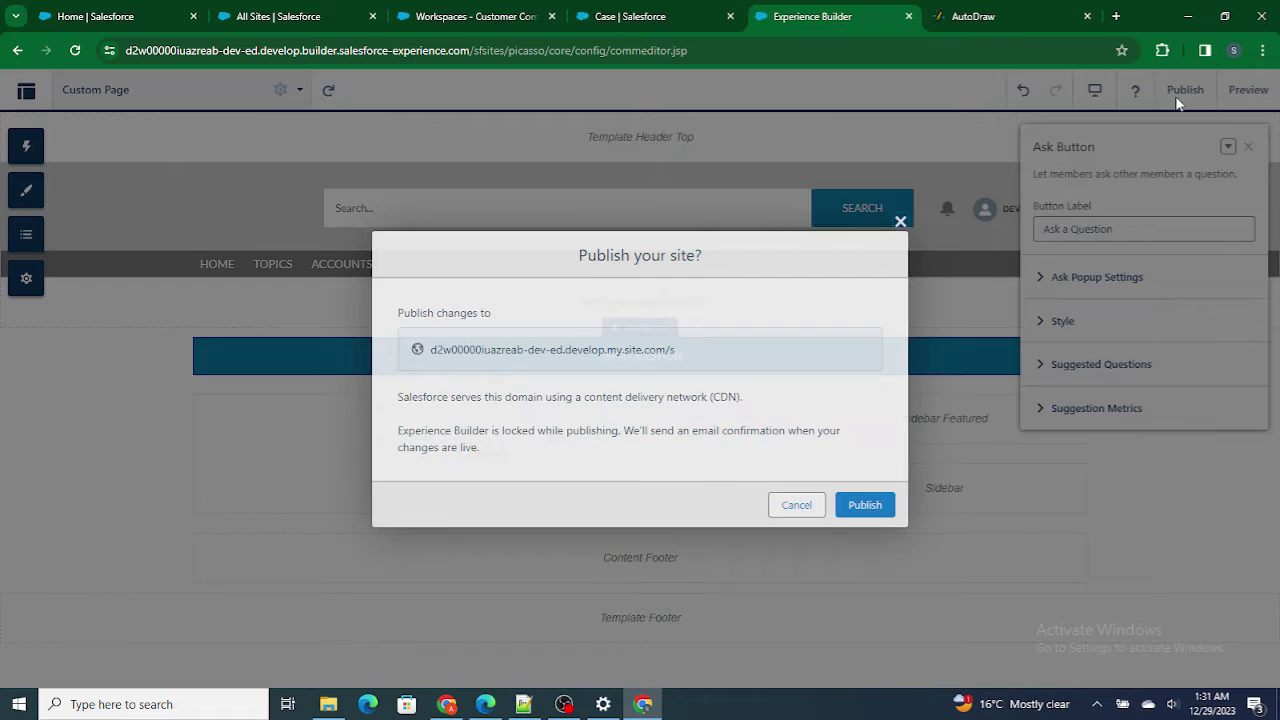
{"action": "left_click", "coordinate": [864, 506]}
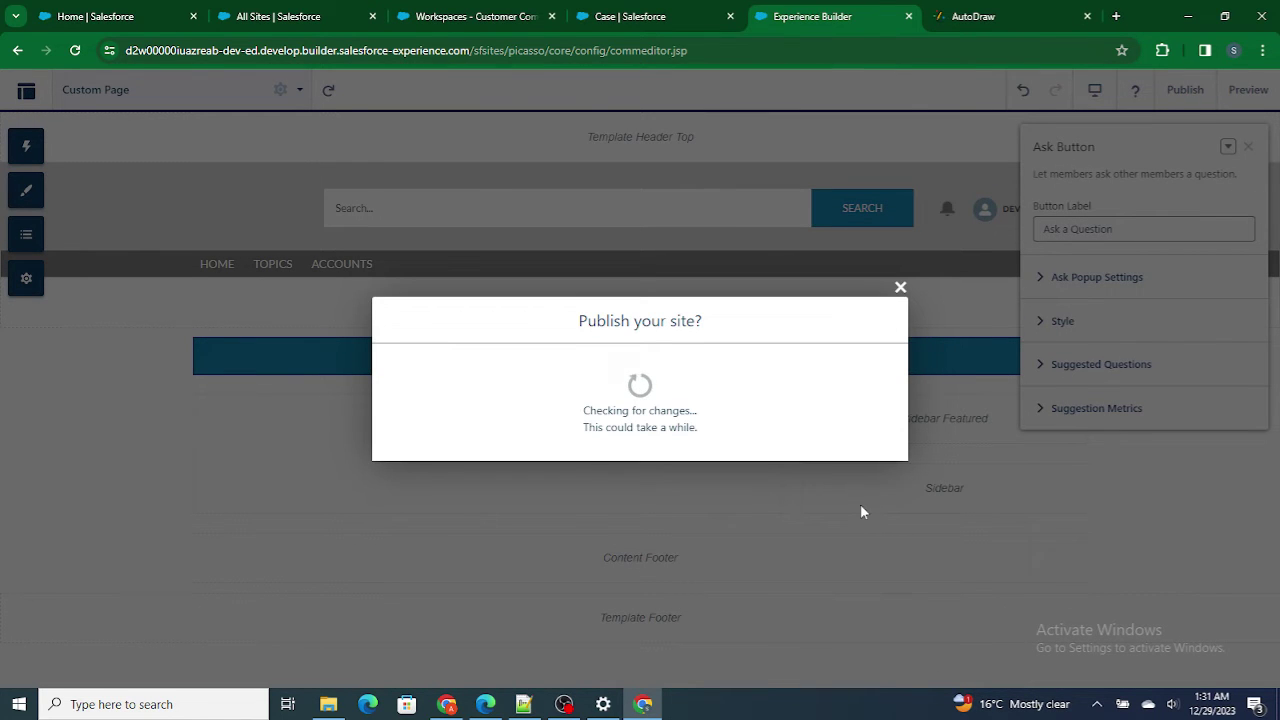
{"action": "left_click", "coordinate": [867, 447]}
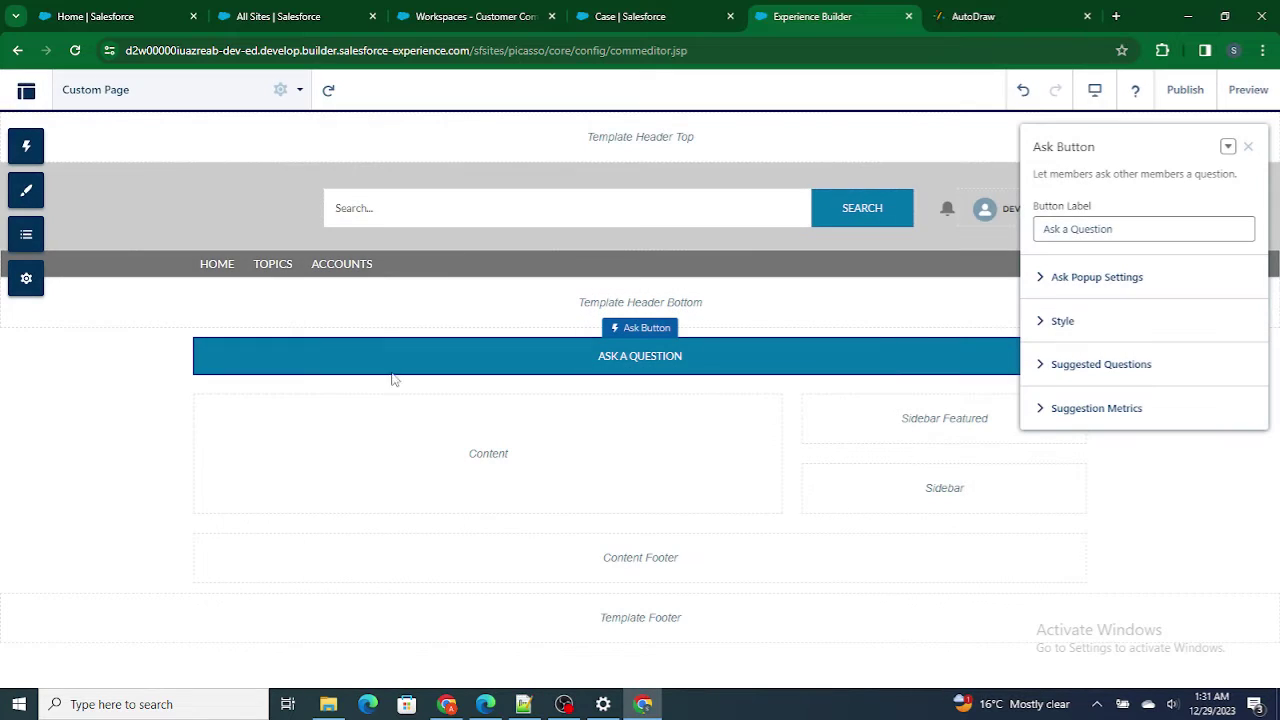
Switch to Microsoft Edge, reload the live site and view its published page at /s/custom-page.
{"action": "left_click", "coordinate": [486, 704]}
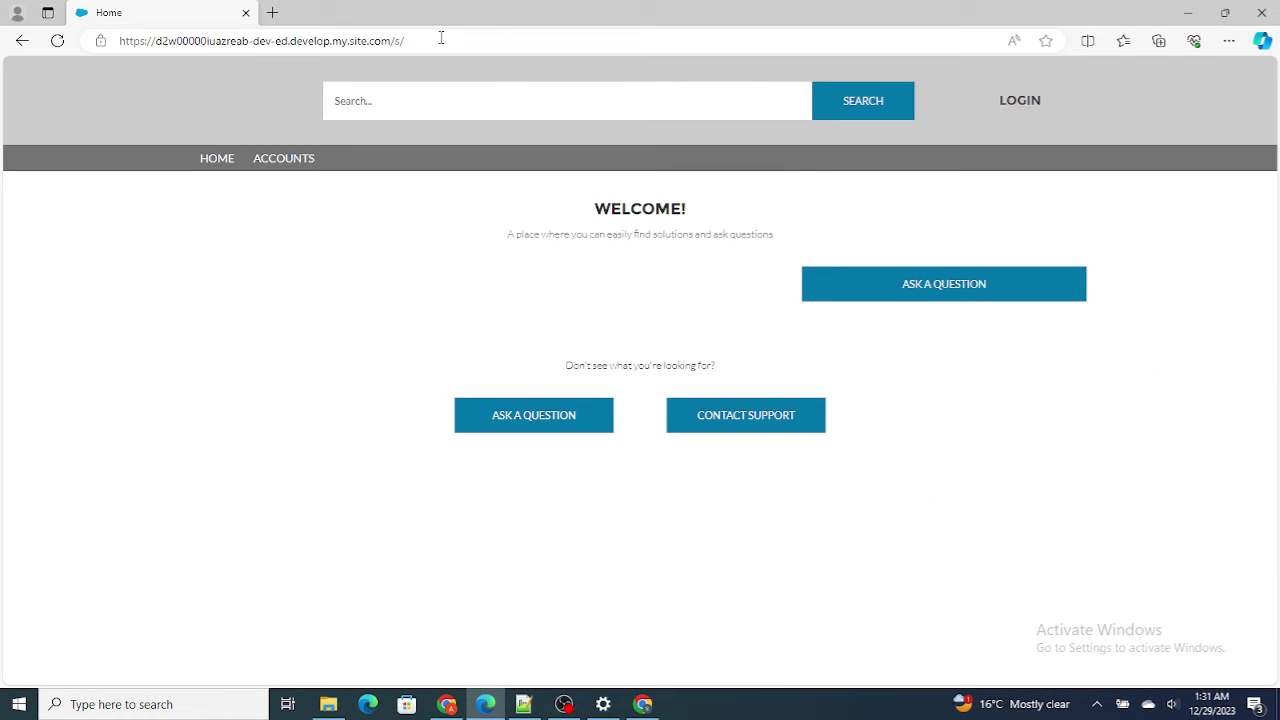
{"action": "left_click", "coordinate": [58, 42]}
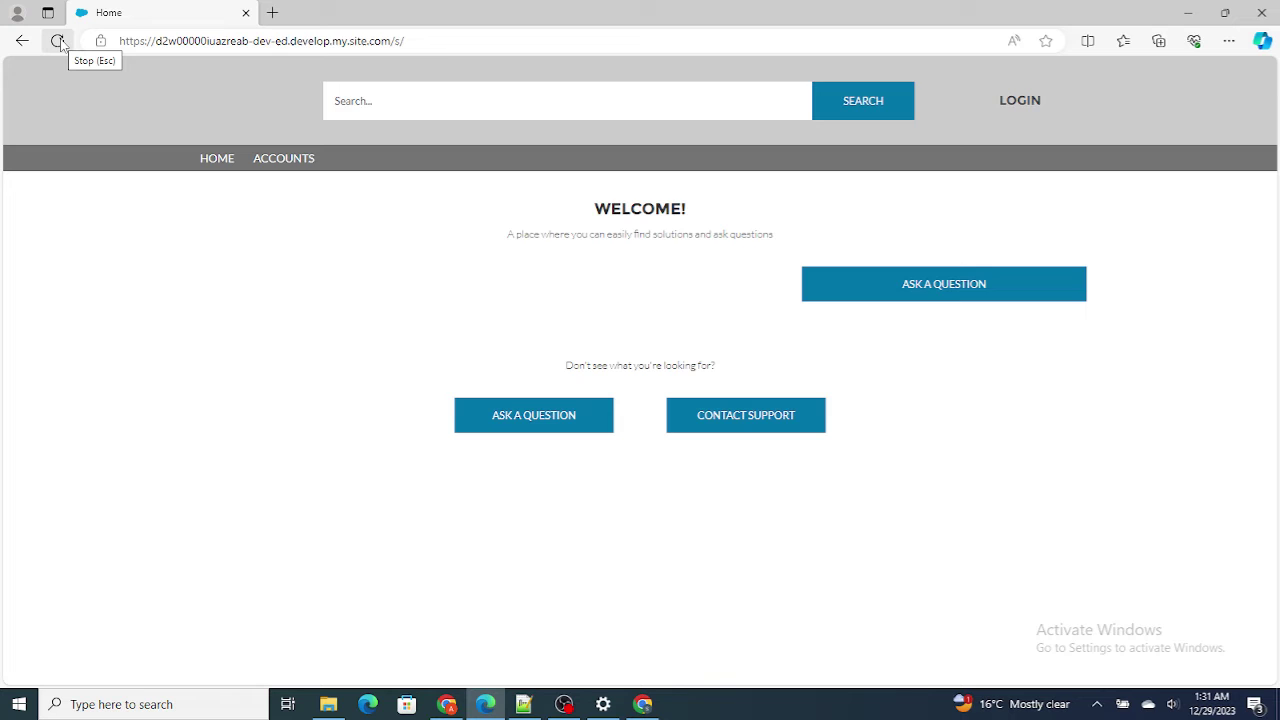
{"action": "left_click", "coordinate": [413, 47]}
{"action": "left_click", "coordinate": [413, 47]}
{"action": "type", "text": "cus"}
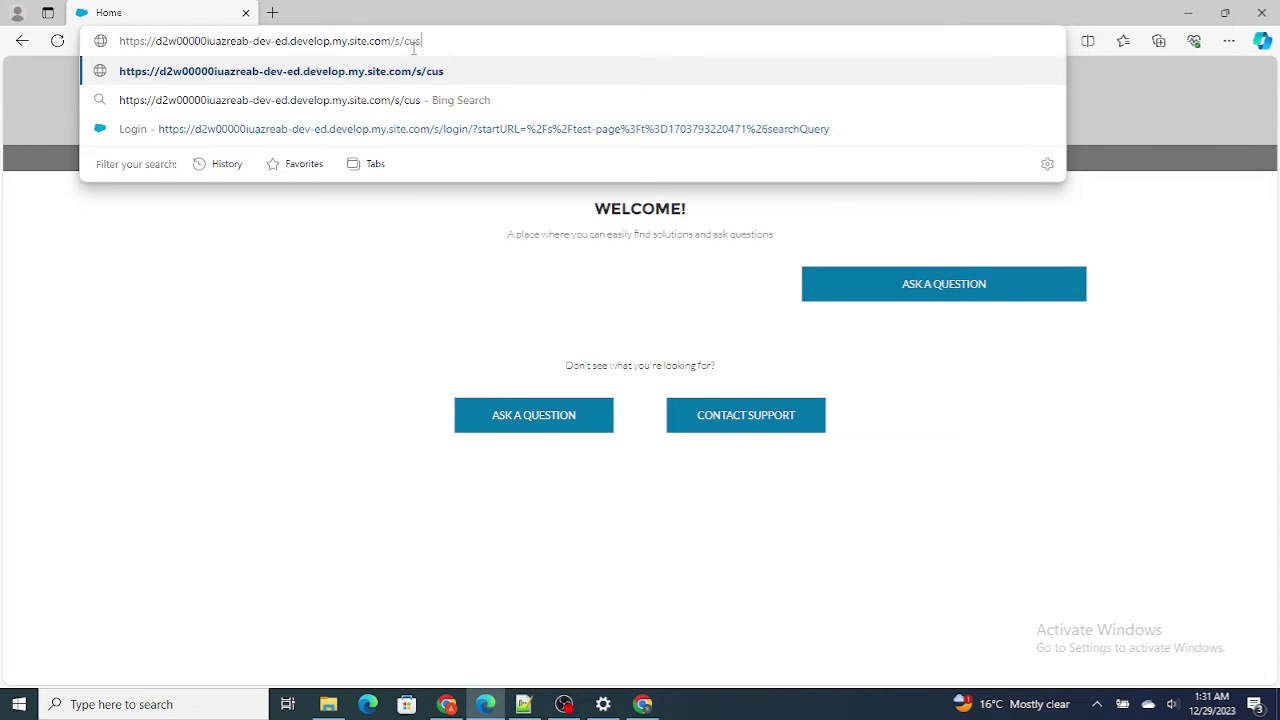
{"action": "type", "text": "tom-page"}
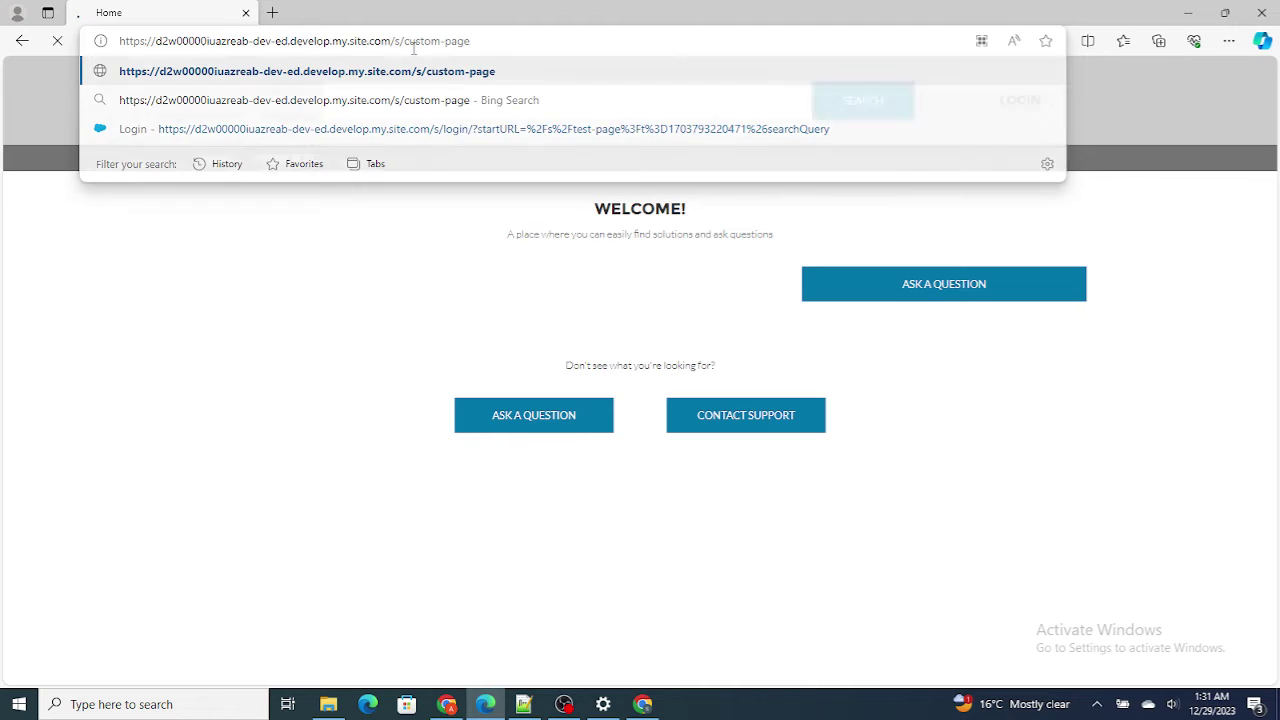
{"action": "key", "text": "Return"}
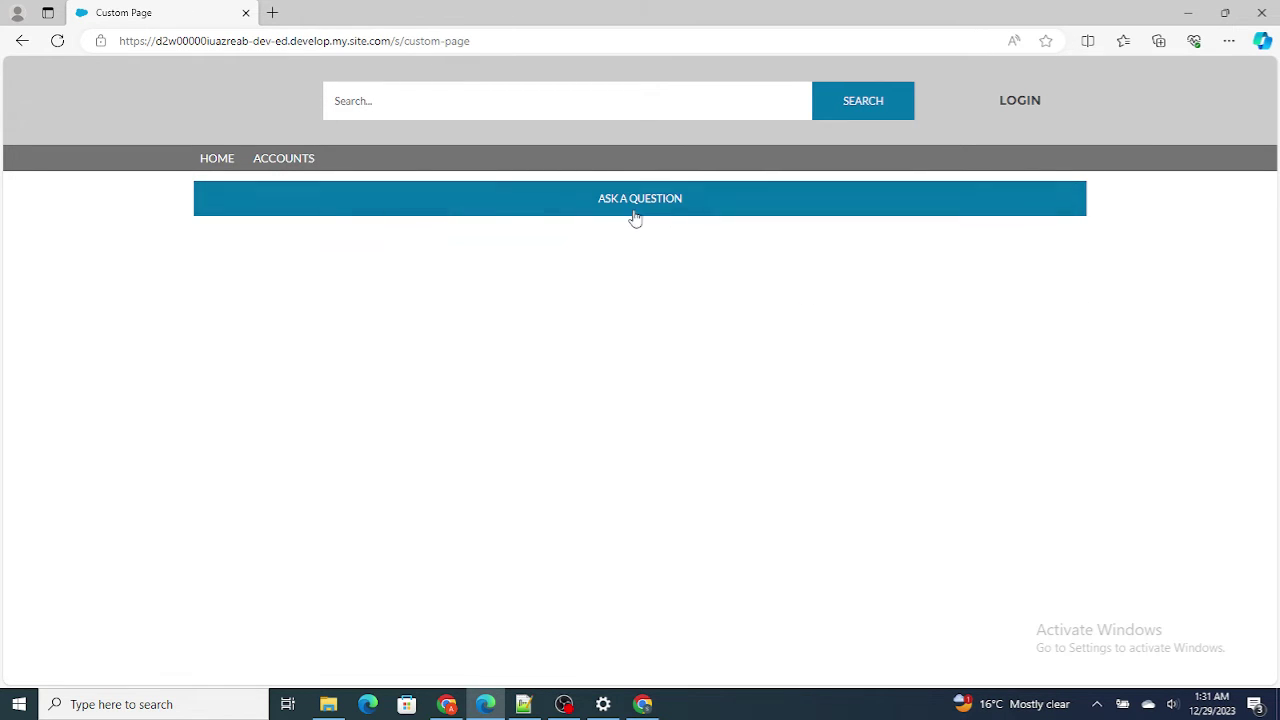
{"action": "left_click_drag", "start_coordinate": [483, 44], "coordinate": [408, 52]}
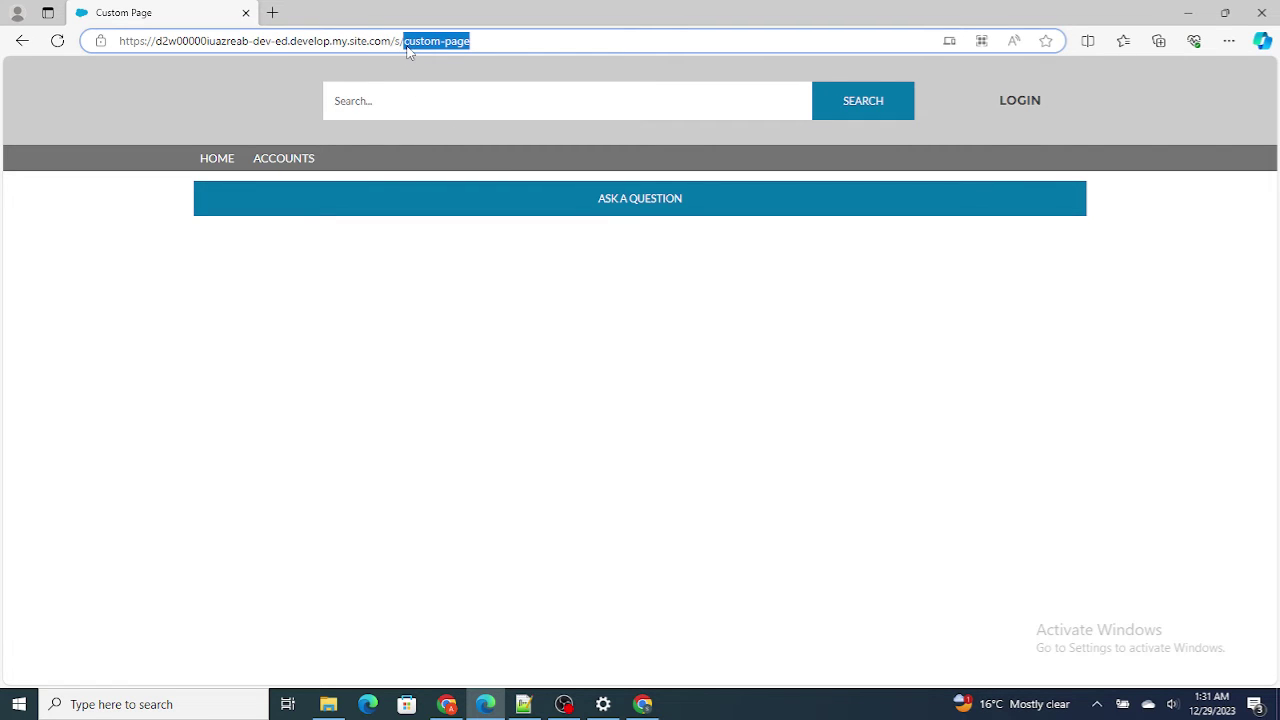
{"action": "left_click", "coordinate": [182, 118]}
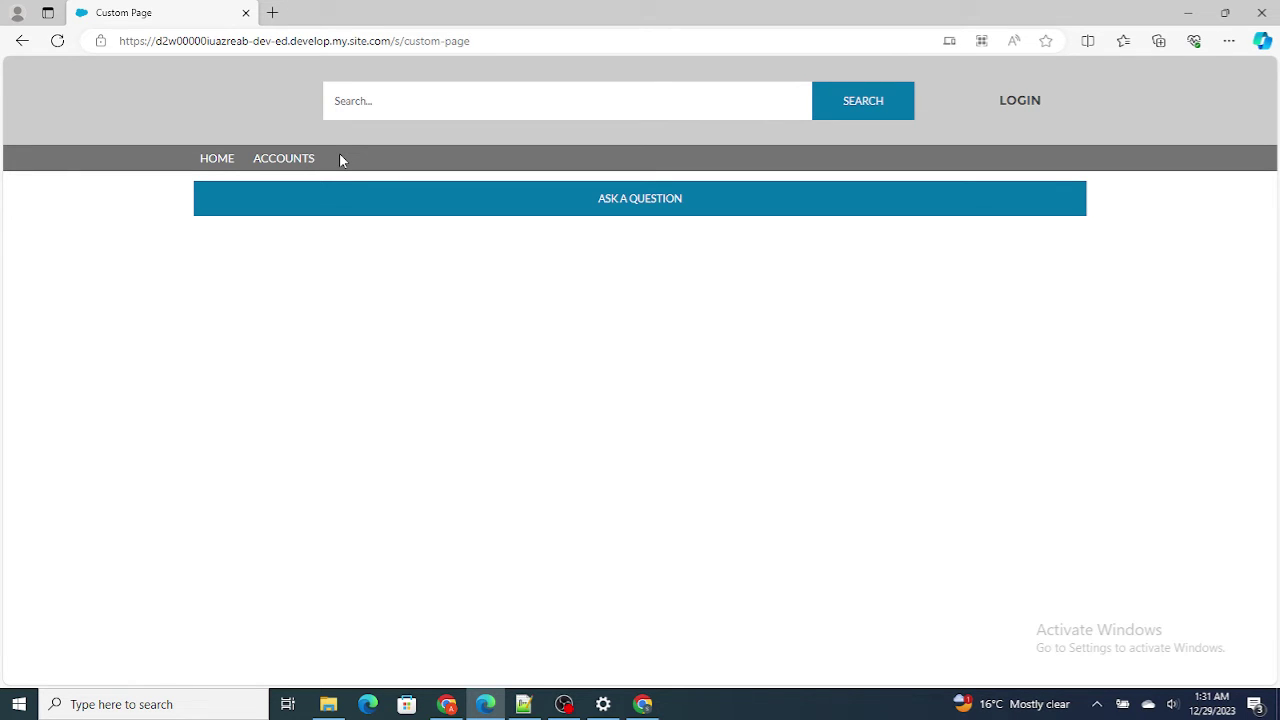
Return to Experience Builder in Chrome and add a menu item named "My Custom Page" to the Default Navigation menu.
{"action": "left_click", "coordinate": [643, 704]}
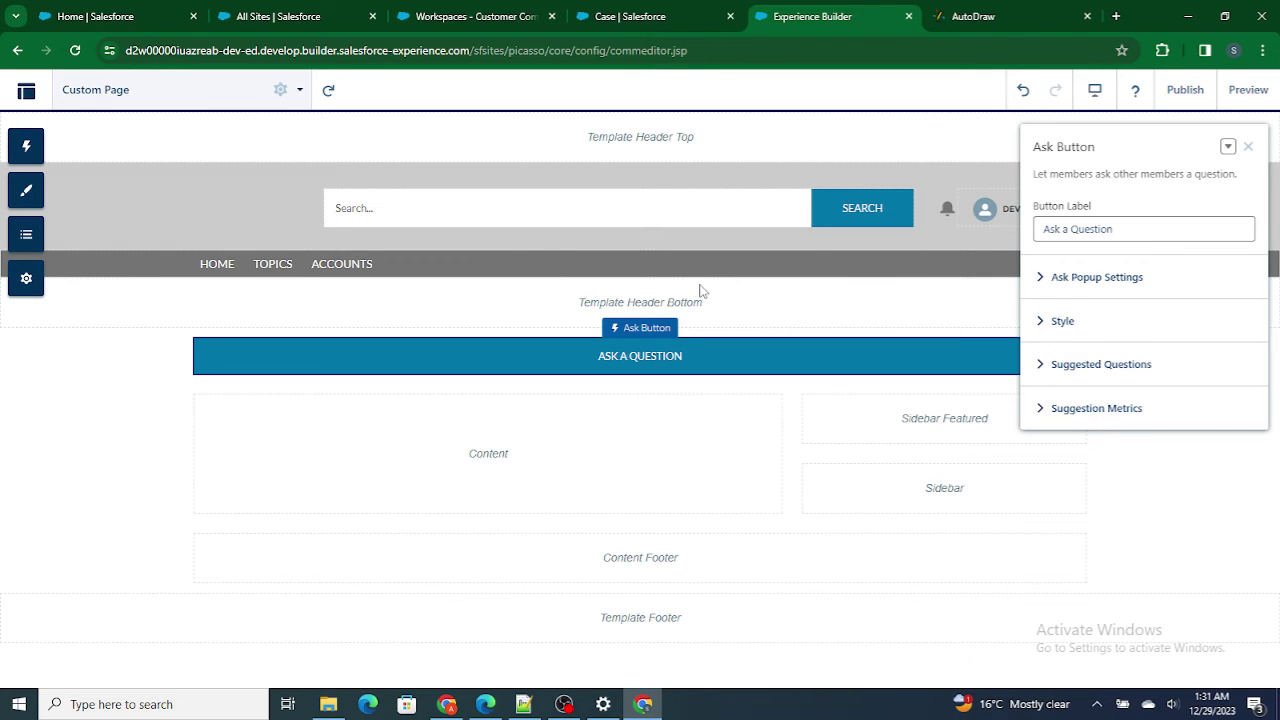
{"action": "left_click", "coordinate": [480, 264]}
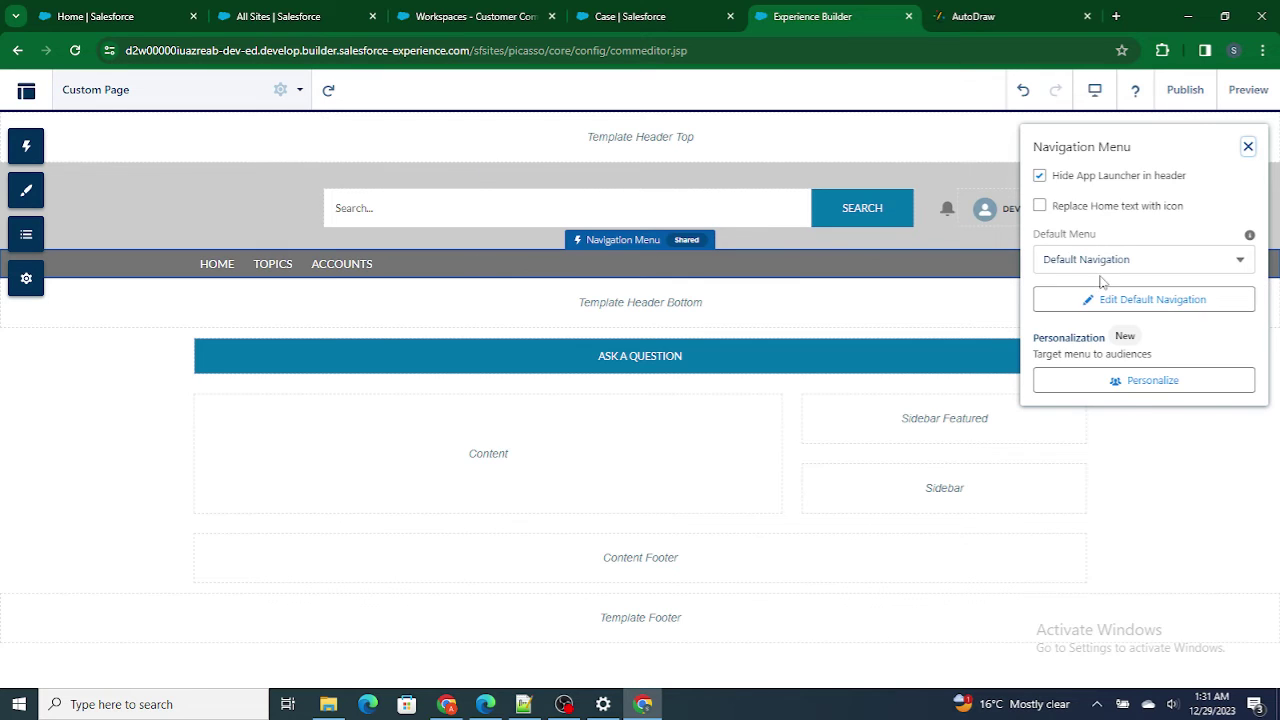
{"action": "left_click", "coordinate": [1158, 300]}
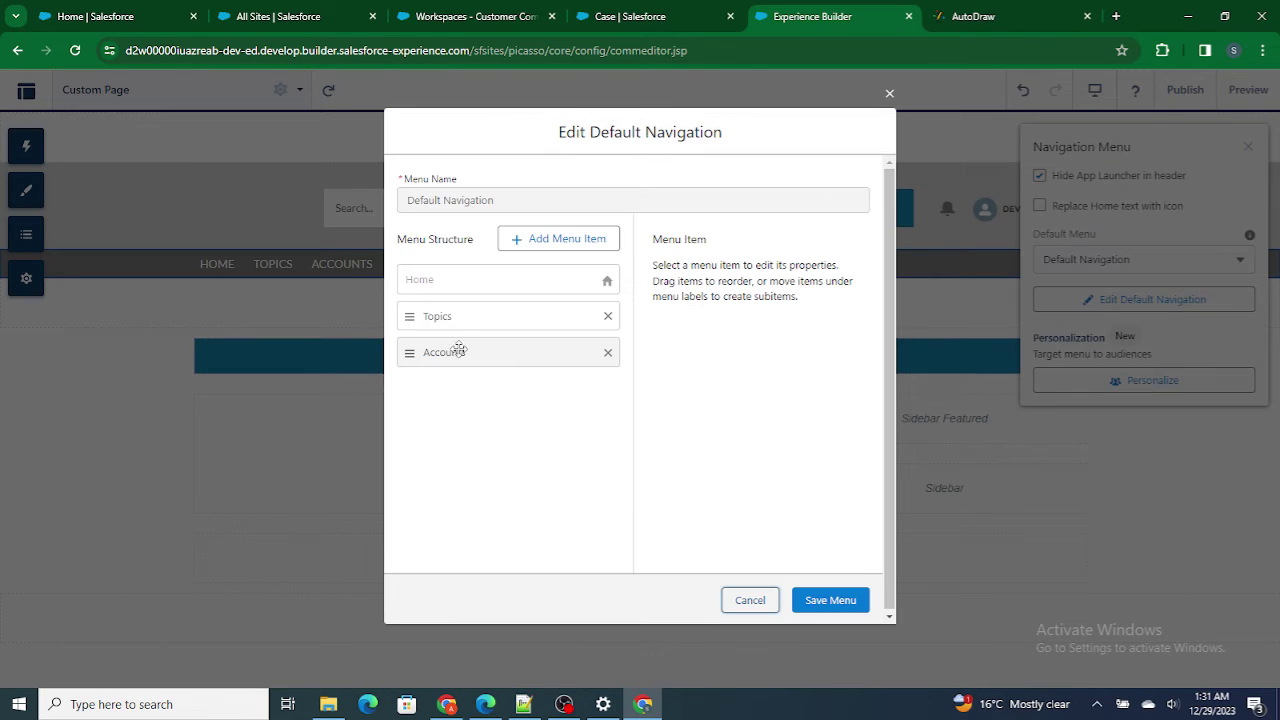
{"action": "left_click", "coordinate": [566, 240]}
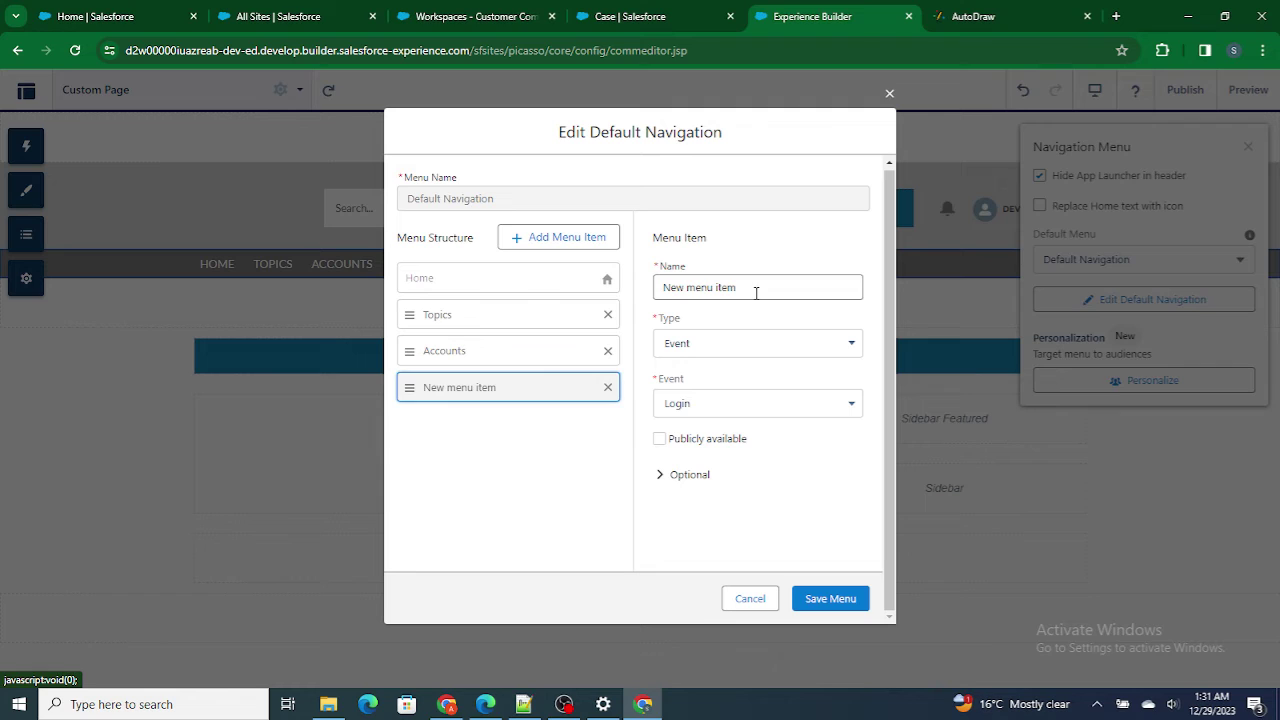
{"action": "key", "text": "BackSpace"}
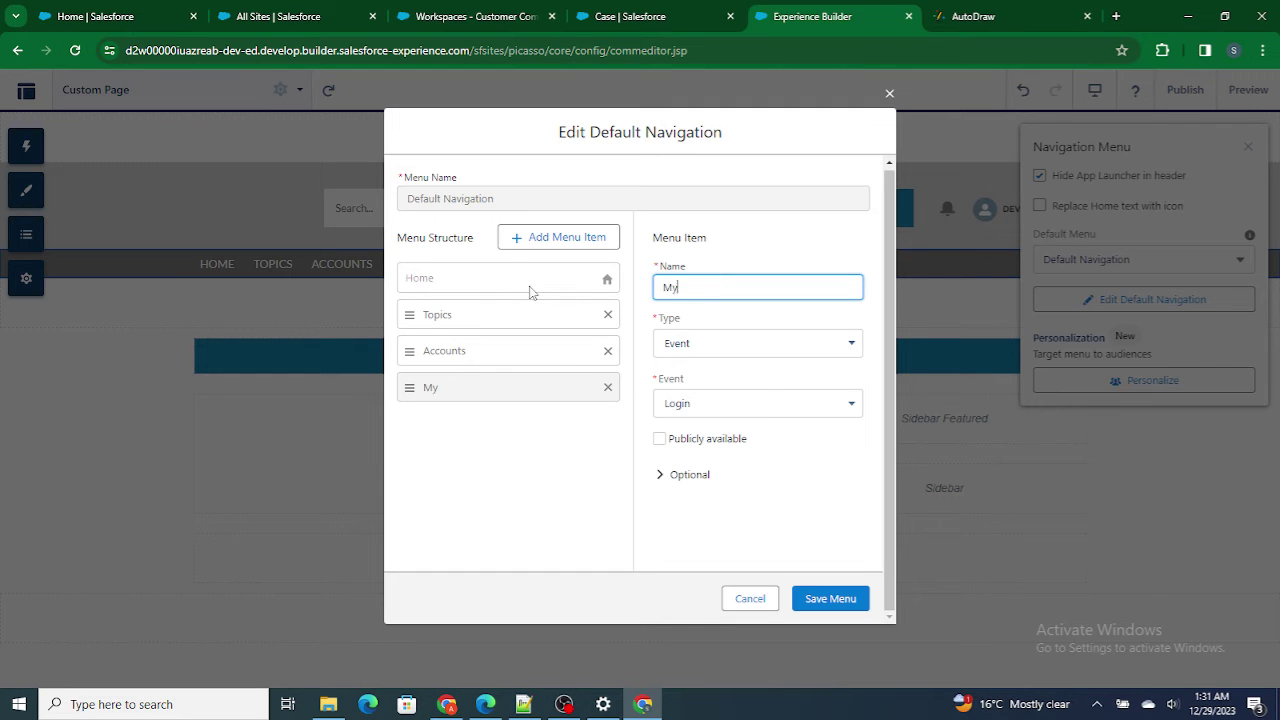
{"action": "type", "text": "My Custom Page"}
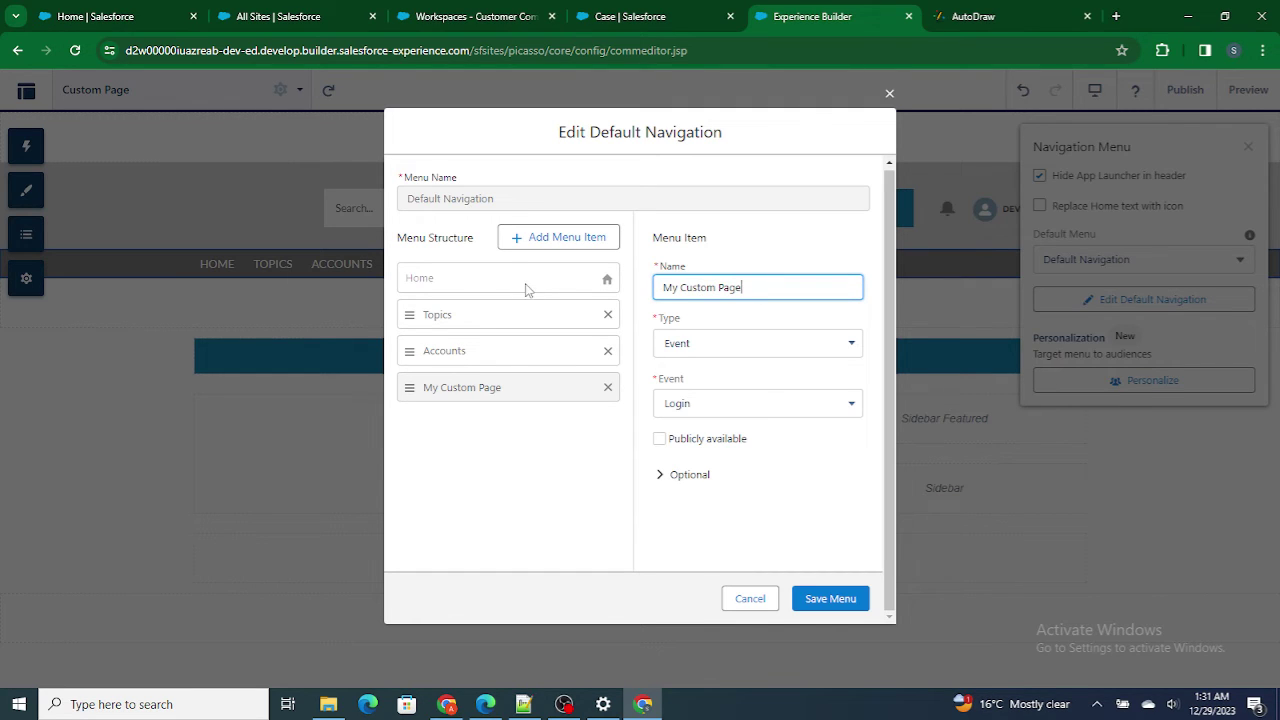
Set the My Custom Page menu item's type to Site Page and its target page to Custom Page.
{"action": "left_click", "coordinate": [710, 346]}
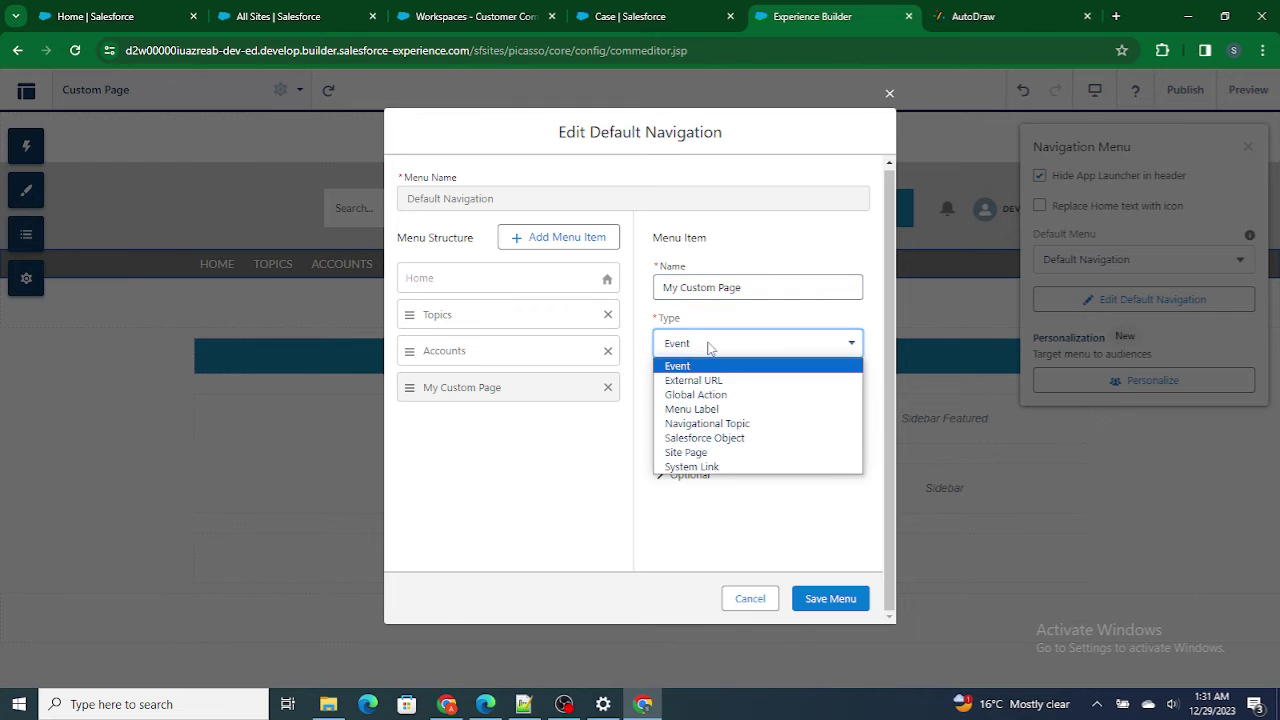
{"action": "left_click", "coordinate": [722, 453]}
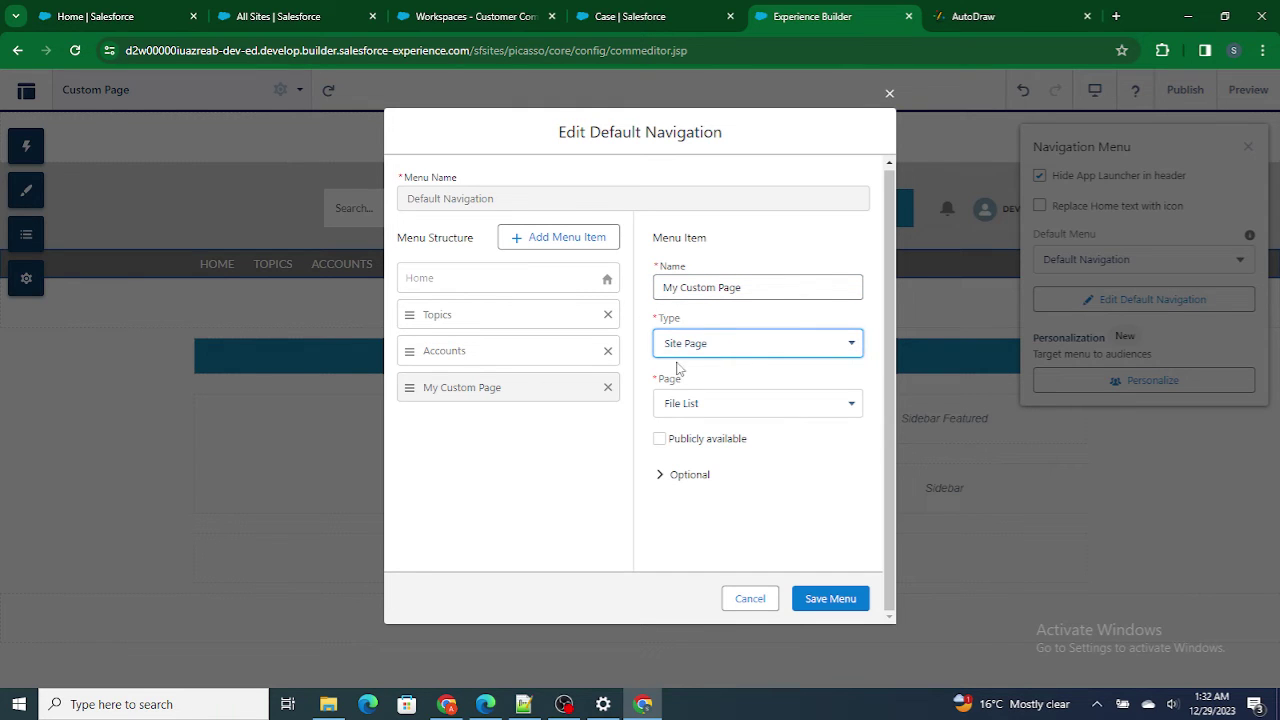
{"action": "left_click", "coordinate": [697, 408]}
{"action": "scroll", "coordinate": [705, 320], "scroll_direction": "down", "scroll_amount": 3}
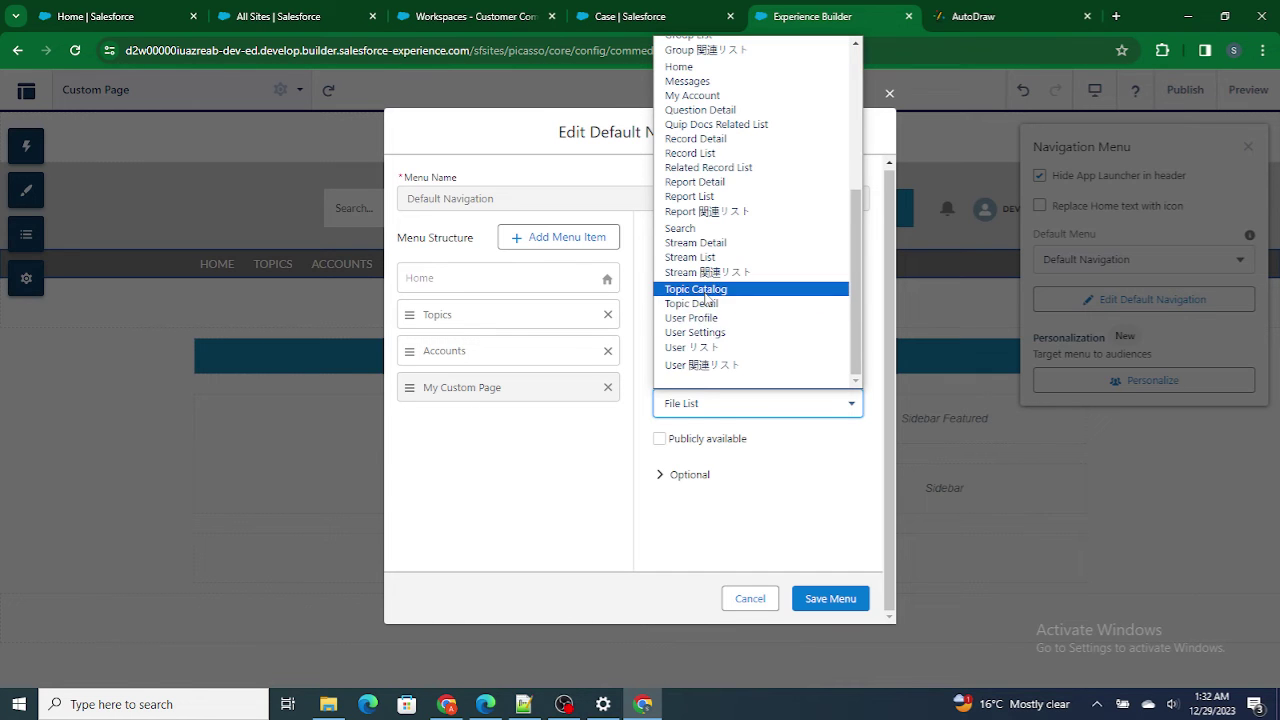
{"action": "key", "text": "c"}
{"action": "key", "text": "Down"}
{"action": "key", "text": "Down"}
{"action": "key", "text": "Down"}
{"action": "key", "text": "Down"}
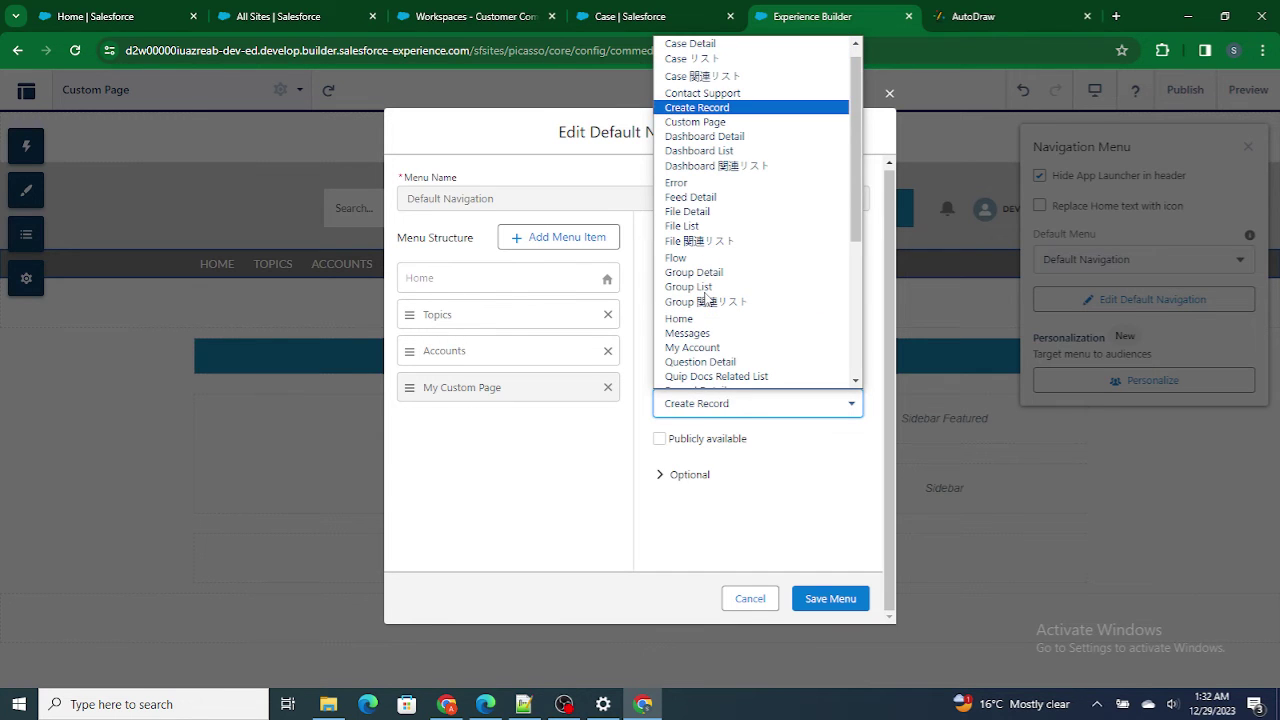
{"action": "key", "text": "Down"}
{"action": "key", "text": "c"}
{"action": "left_click", "coordinate": [712, 122]}
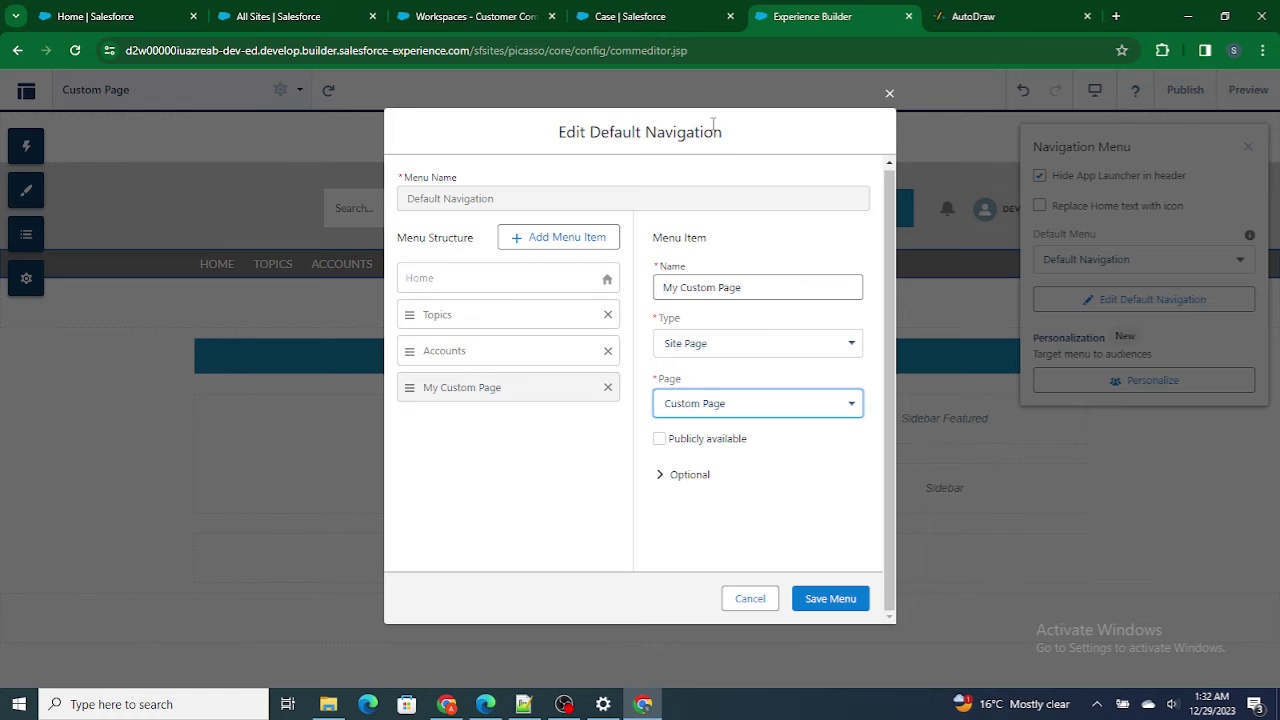
Make the My Custom Page menu item publicly available, check its optional settings and save the Default Navigation menu.
{"action": "left_click", "coordinate": [713, 440]}
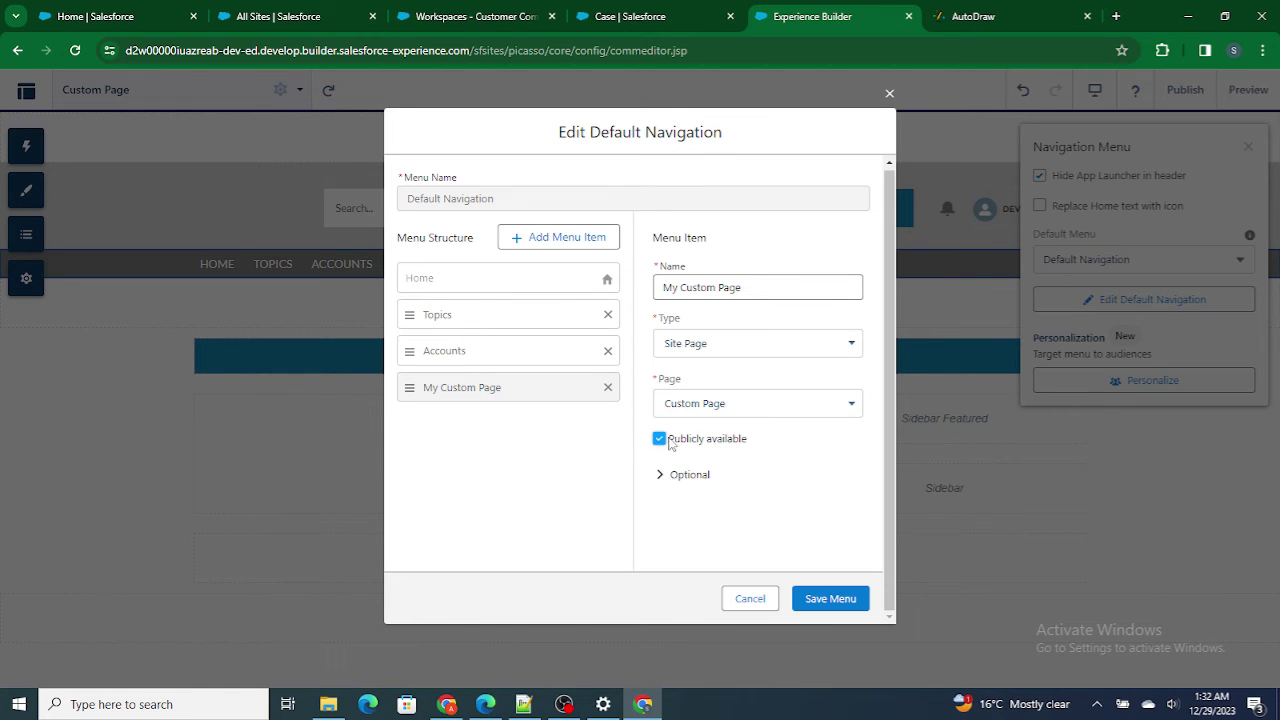
{"action": "left_click", "coordinate": [677, 474]}
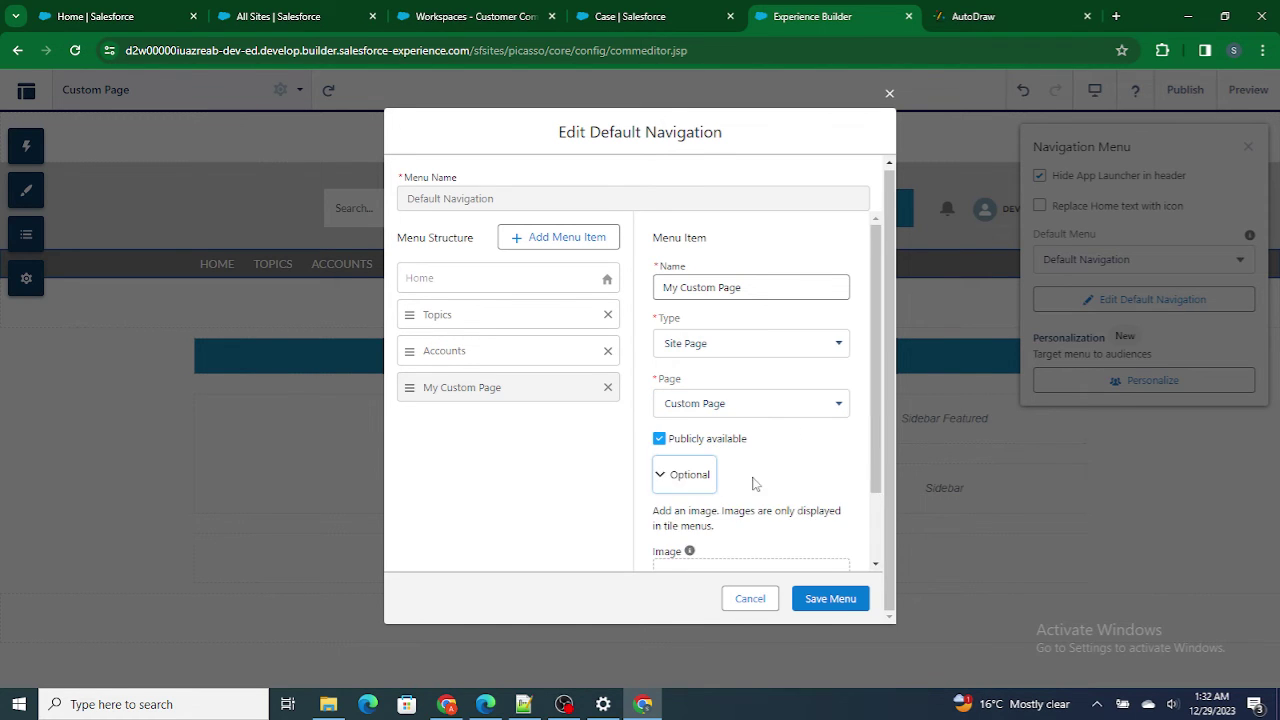
{"action": "scroll", "coordinate": [754, 480], "scroll_direction": "down", "scroll_amount": 1}
{"action": "scroll", "coordinate": [754, 484], "scroll_direction": "up", "scroll_amount": 1}
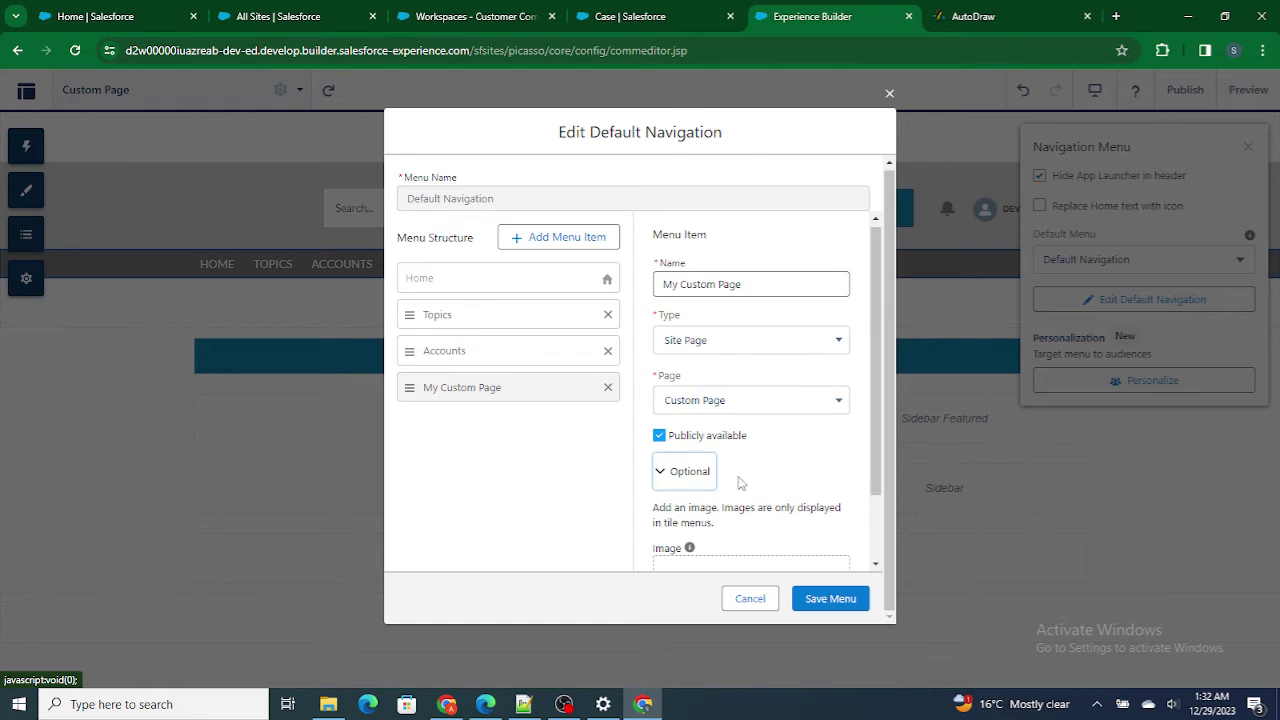
{"action": "left_click", "coordinate": [690, 475]}
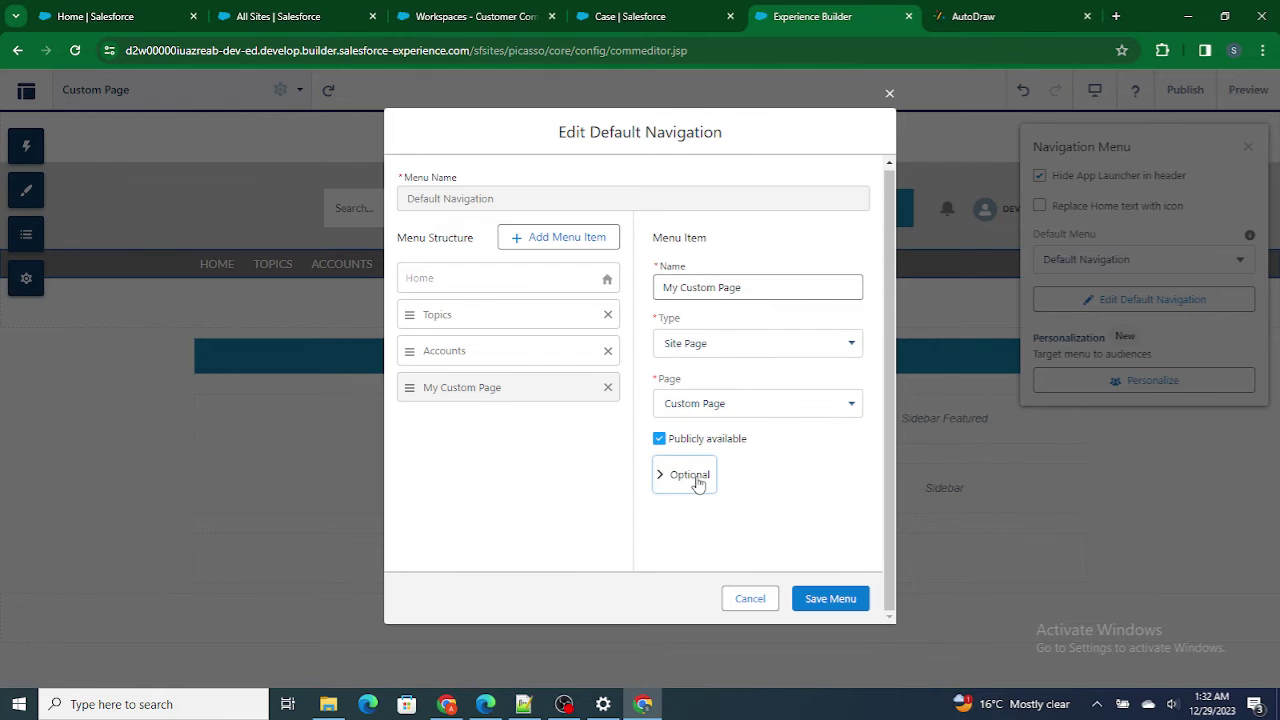
{"action": "left_click", "coordinate": [655, 270]}
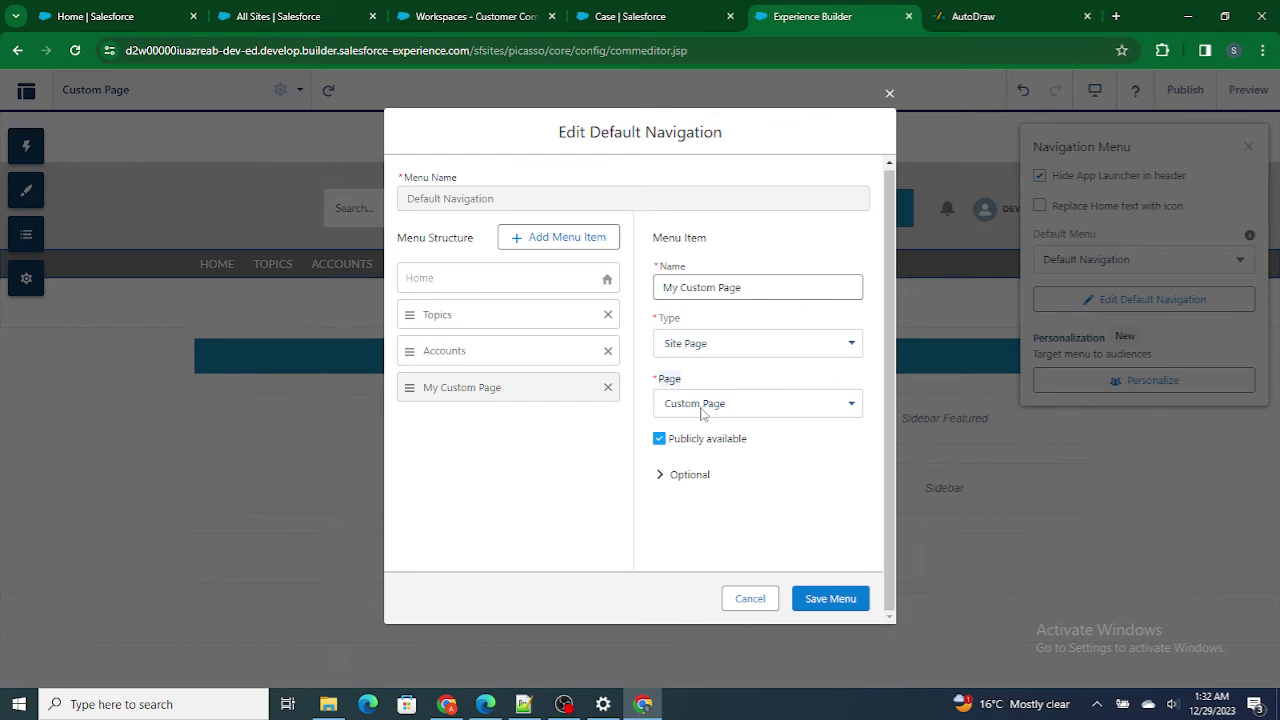
{"action": "left_click", "coordinate": [697, 410]}
{"action": "left_click", "coordinate": [774, 486]}
{"action": "left_click", "coordinate": [829, 600]}
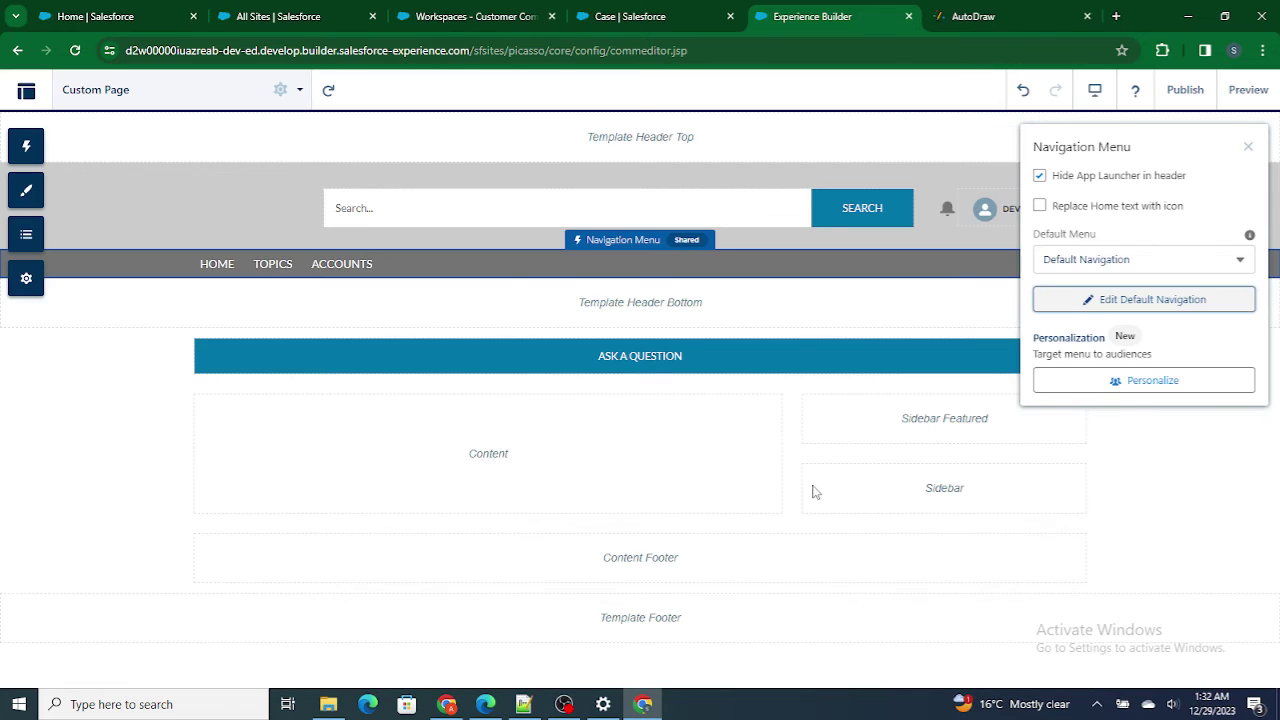
Publish the updated navigation menu to the site's live domain and dismiss the publishing notice.
{"action": "left_click", "coordinate": [1187, 91]}
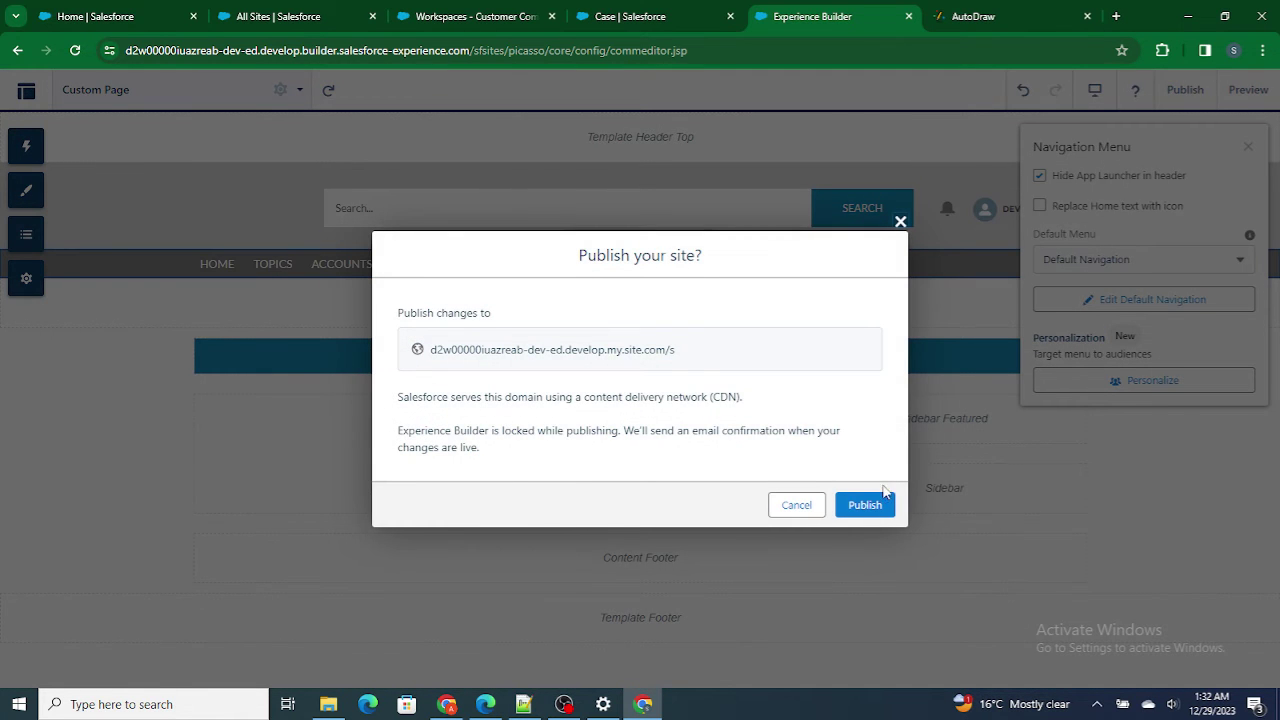
{"action": "left_click", "coordinate": [866, 505]}
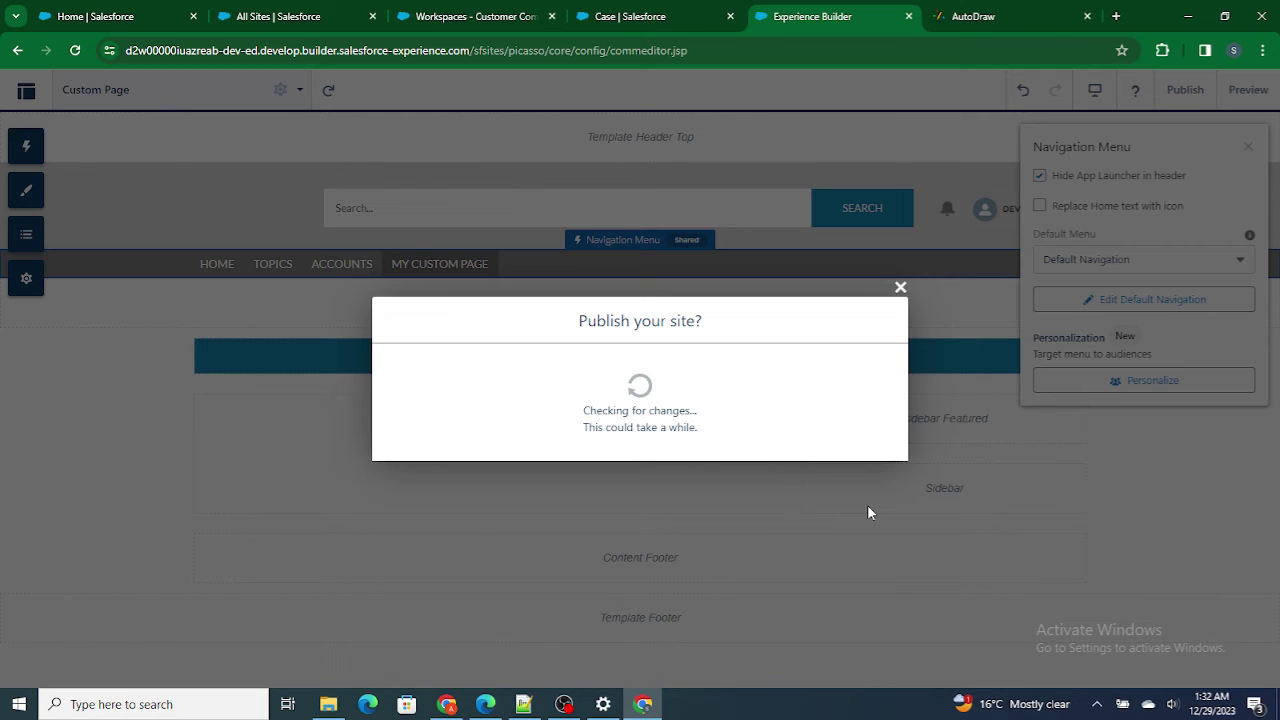
{"action": "left_click", "coordinate": [866, 448]}
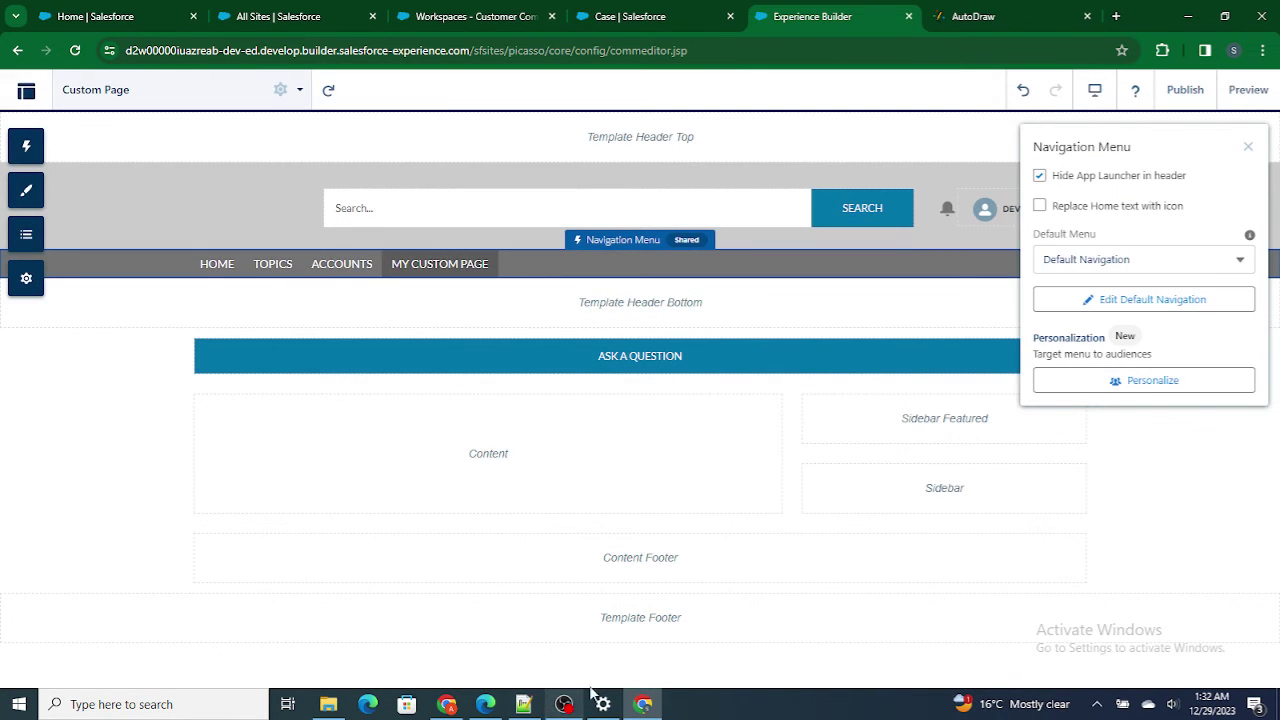
Switch to Microsoft Edge, reload the live site and test its Accounts and My Custom Page navigation links.
{"action": "left_click", "coordinate": [486, 704]}
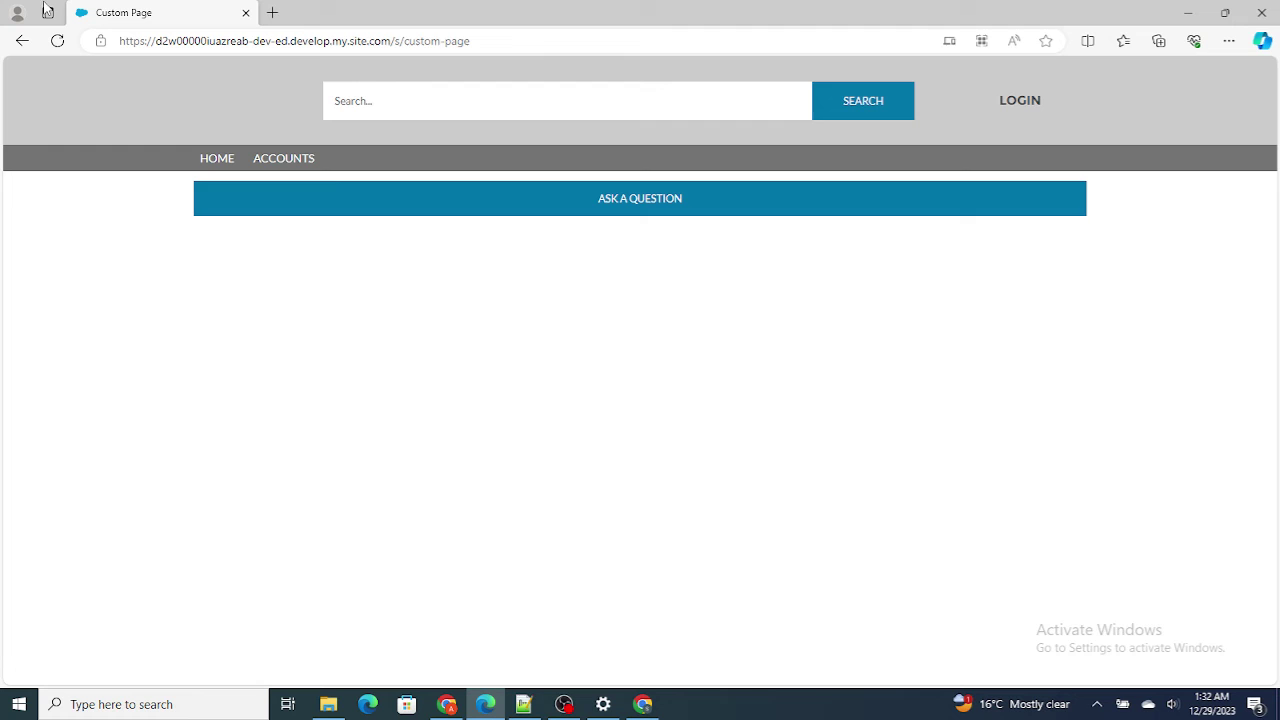
{"action": "left_click", "coordinate": [60, 44]}
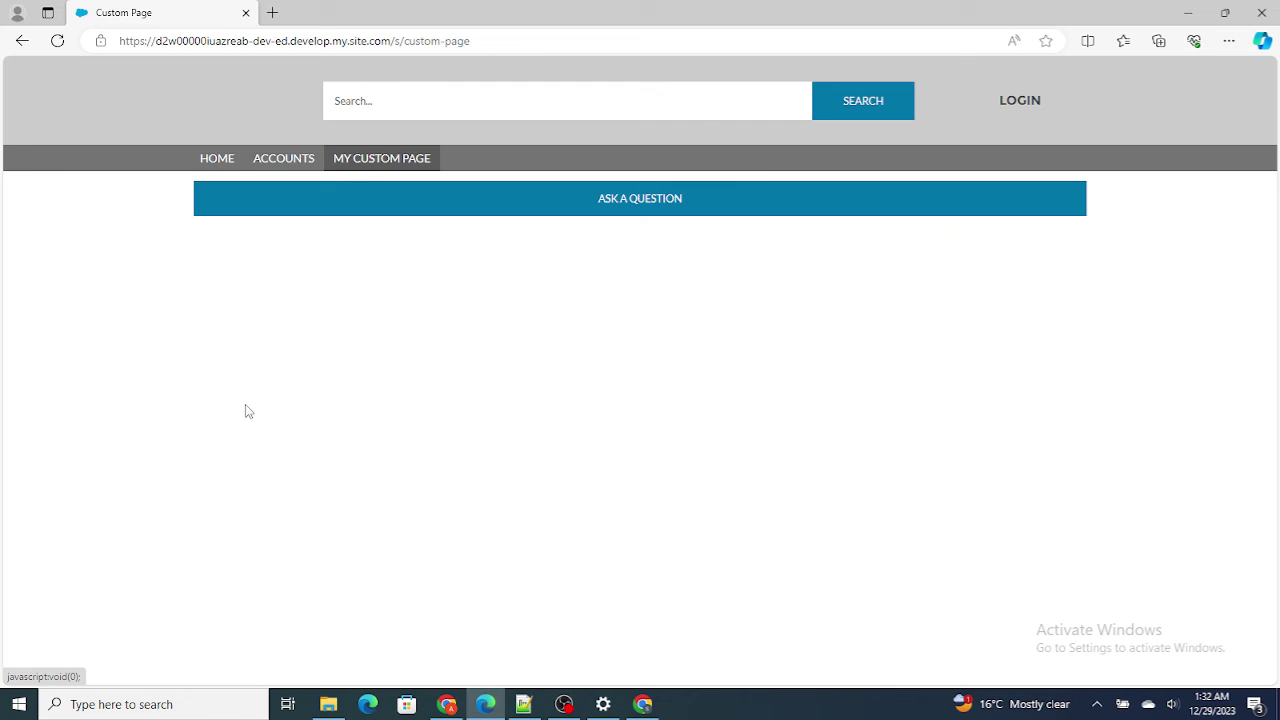
{"action": "left_click", "coordinate": [292, 165]}
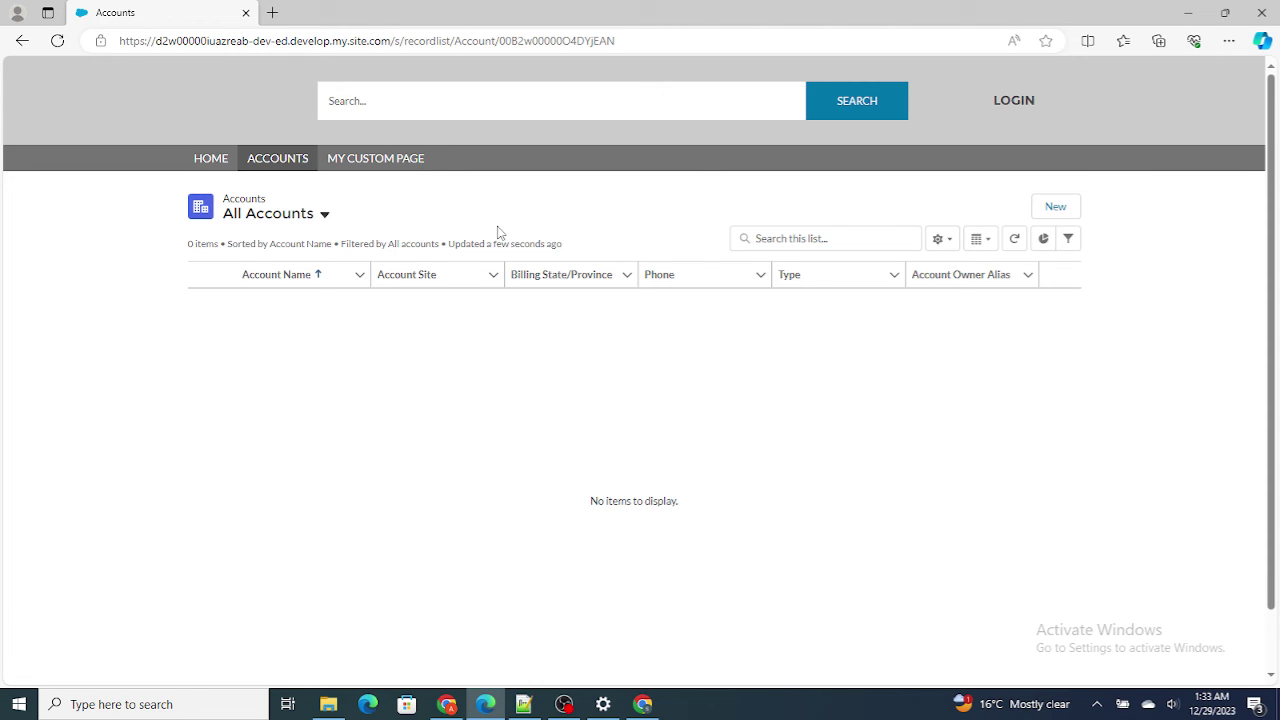
{"action": "left_click", "coordinate": [385, 162]}
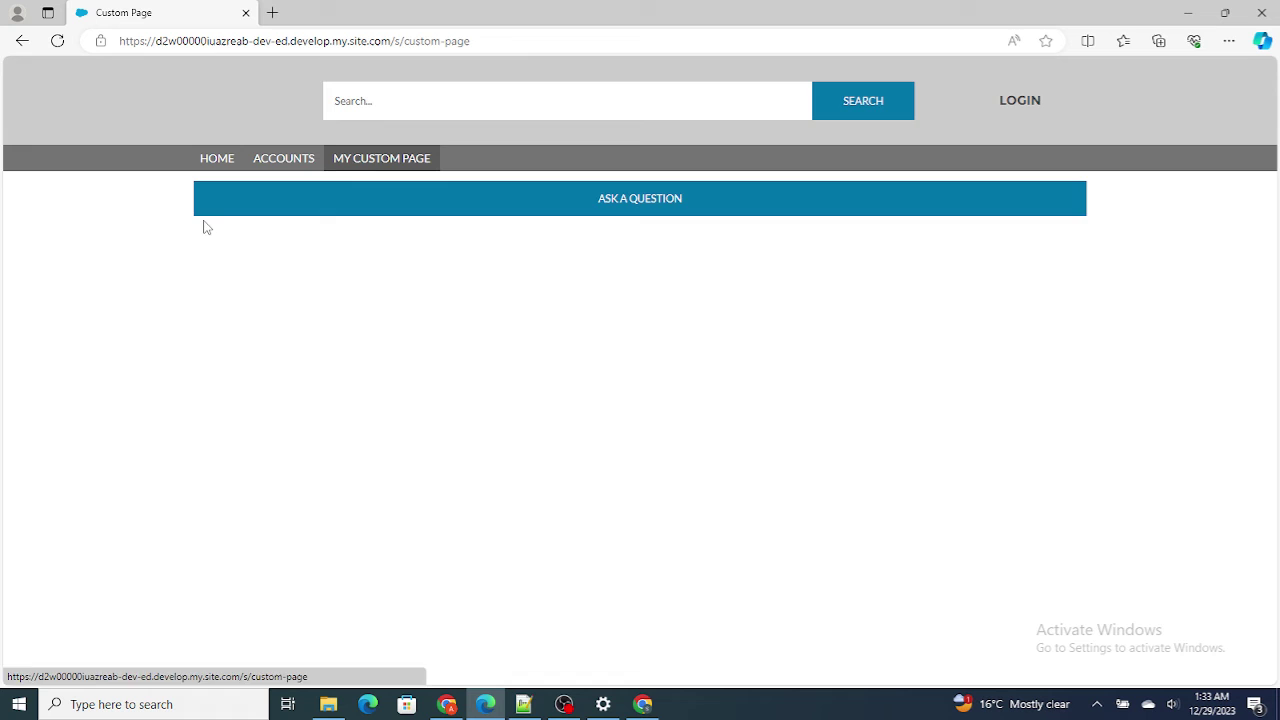
{"action": "left_click_drag", "start_coordinate": [509, 39], "coordinate": [439, 40]}
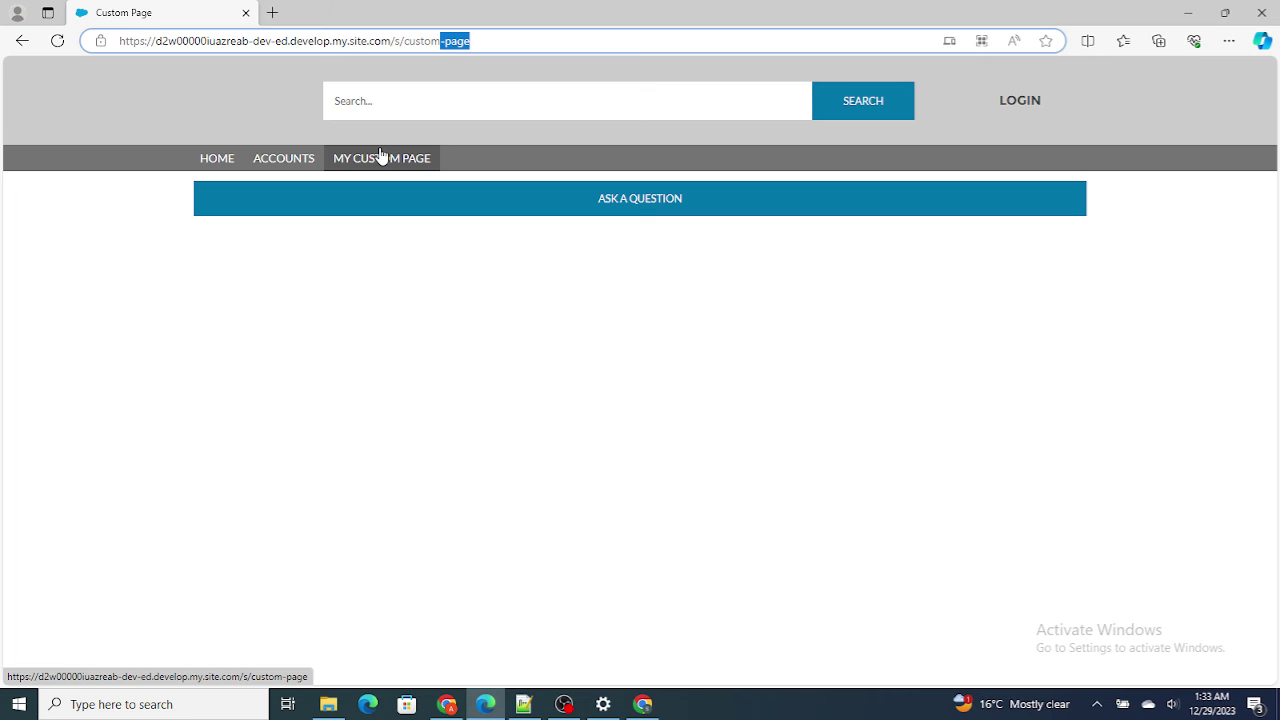
Return to Experience Builder in Chrome and review Custom Page's properties, including its page access options, SEO and layout settings.
{"action": "left_click", "coordinate": [643, 704]}
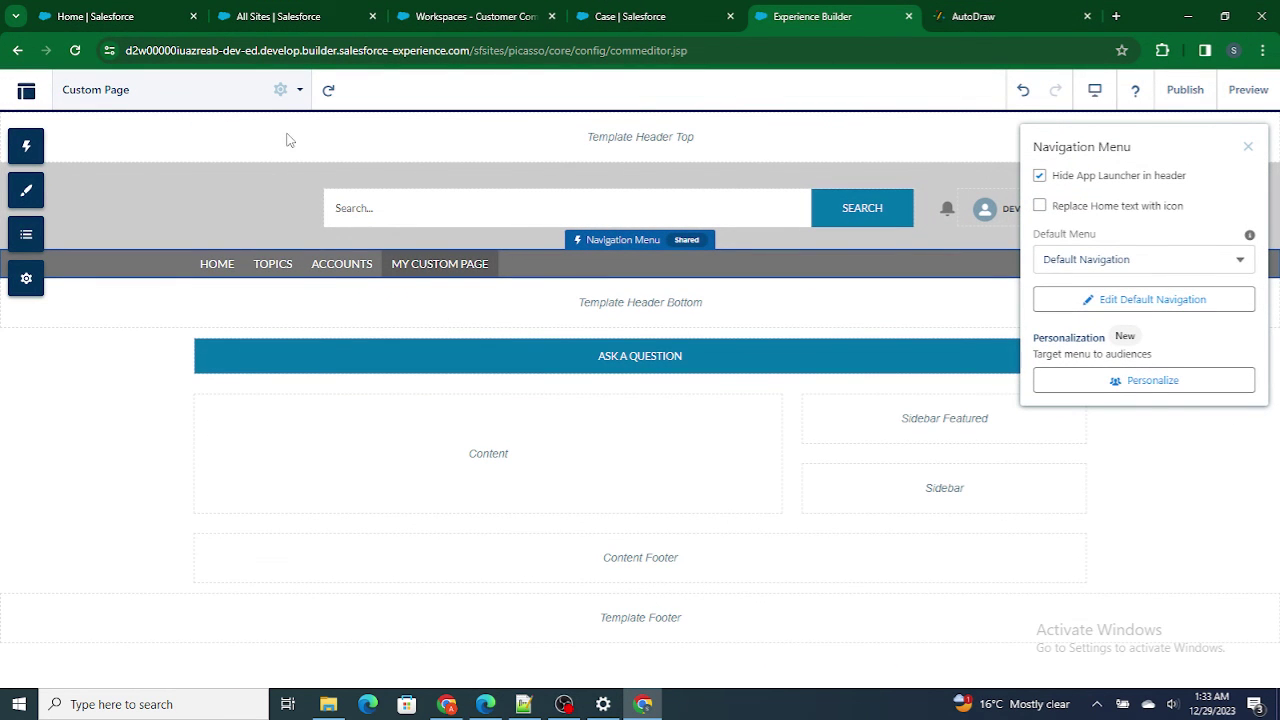
{"action": "left_click", "coordinate": [280, 90]}
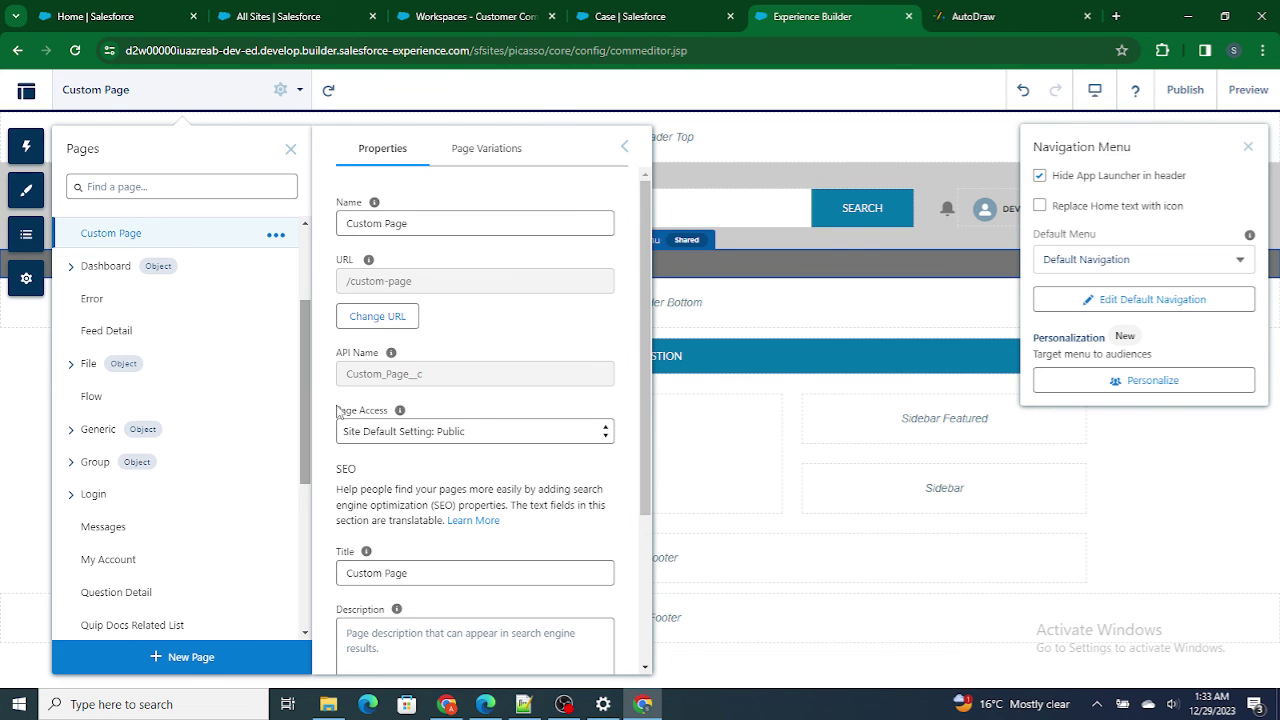
{"action": "left_click", "coordinate": [404, 431]}
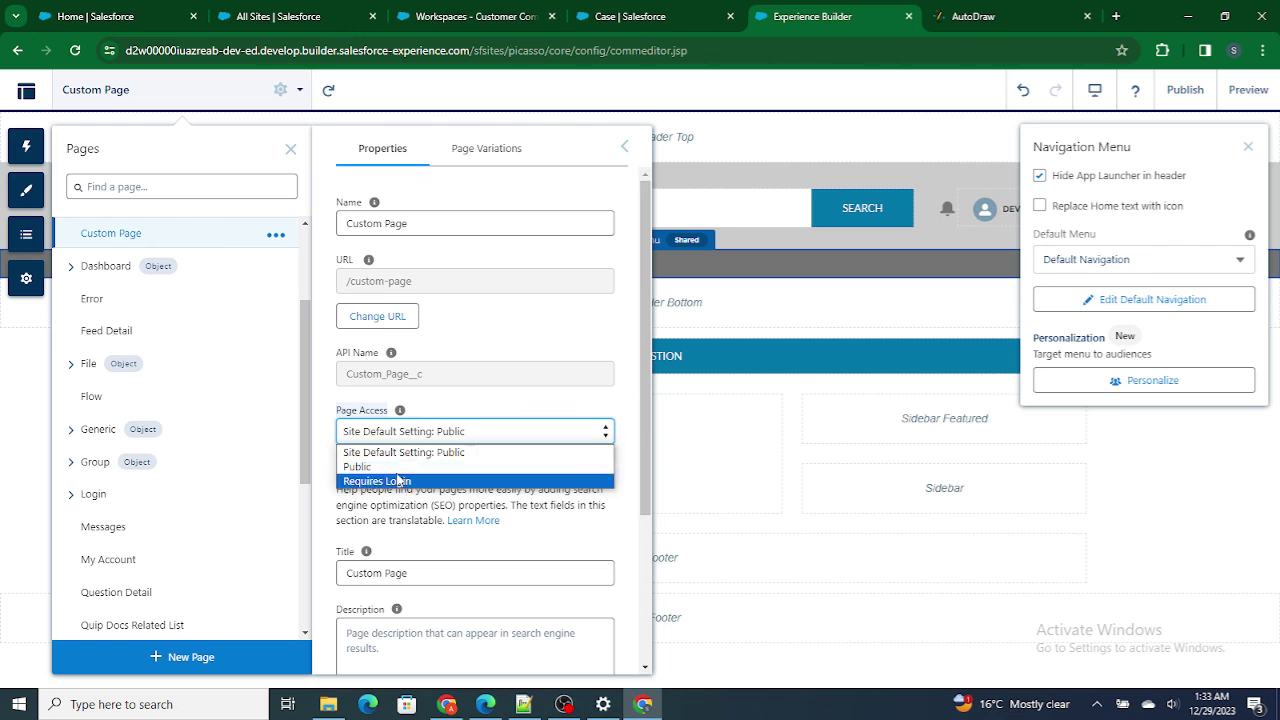
{"action": "left_click", "coordinate": [488, 414]}
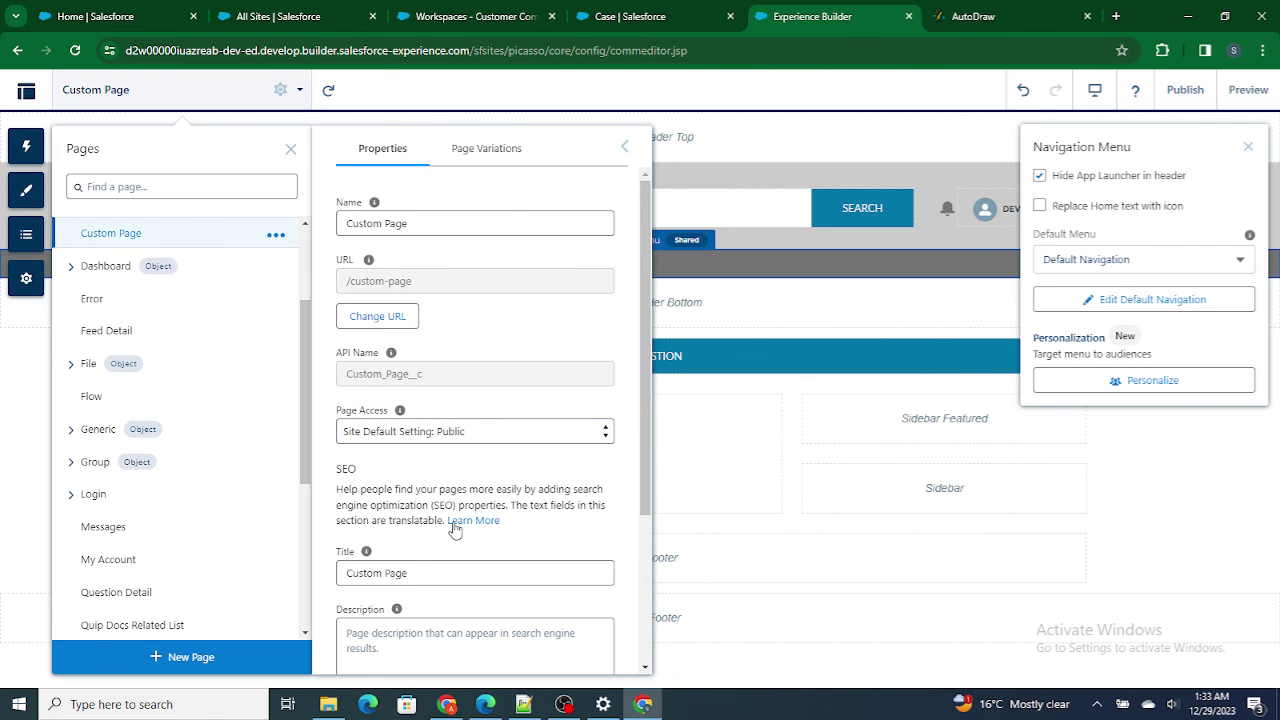
{"action": "scroll", "coordinate": [452, 528], "scroll_direction": "down", "scroll_amount": 2}
{"action": "scroll", "coordinate": [455, 530], "scroll_direction": "down", "scroll_amount": 1}
{"action": "scroll", "coordinate": [452, 523], "scroll_direction": "up", "scroll_amount": 2}
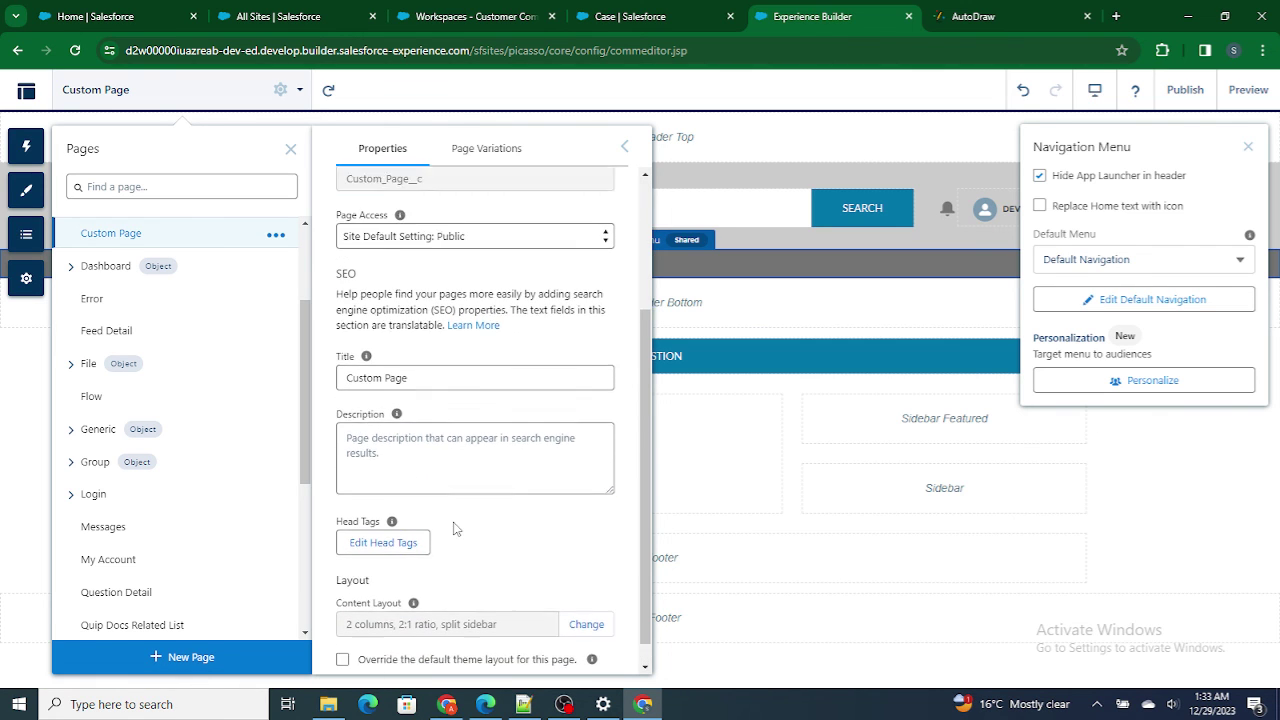
{"action": "scroll", "coordinate": [454, 522], "scroll_direction": "up", "scroll_amount": 2}
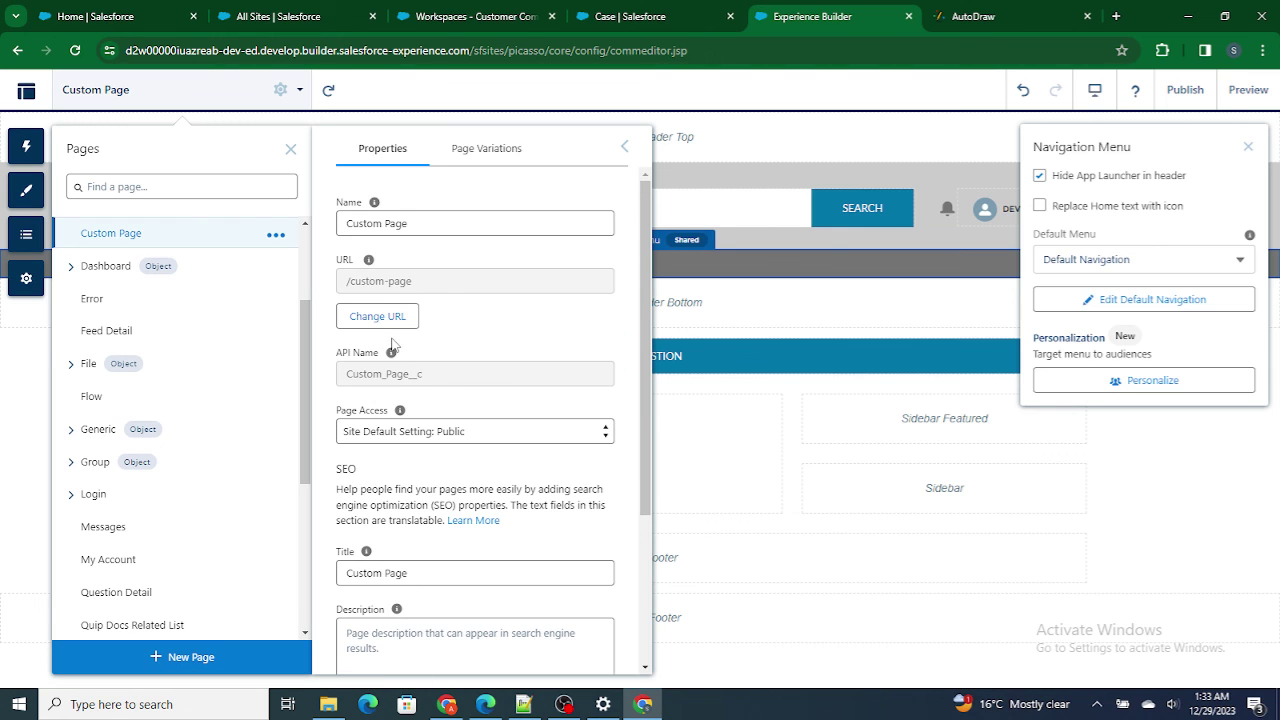
Review Custom Page's page variations and audience option, and close the page settings.
{"action": "left_click", "coordinate": [494, 146]}
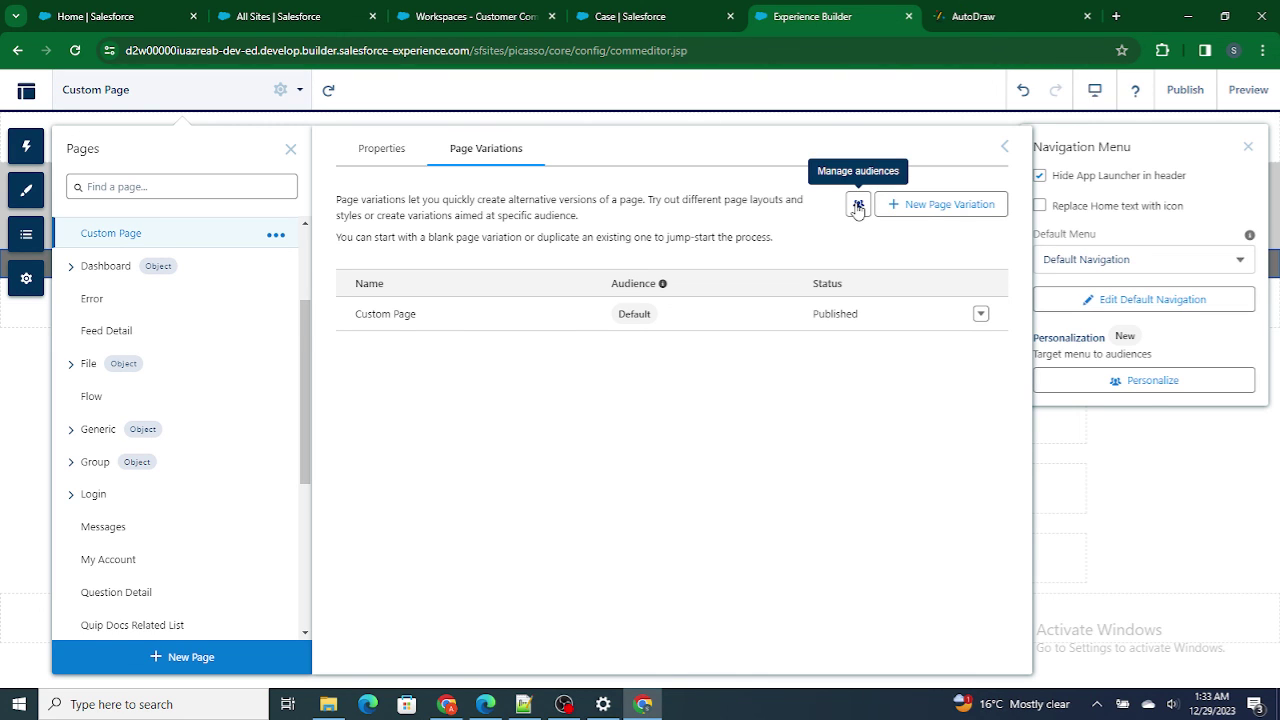
{"action": "left_click", "coordinate": [1005, 147]}
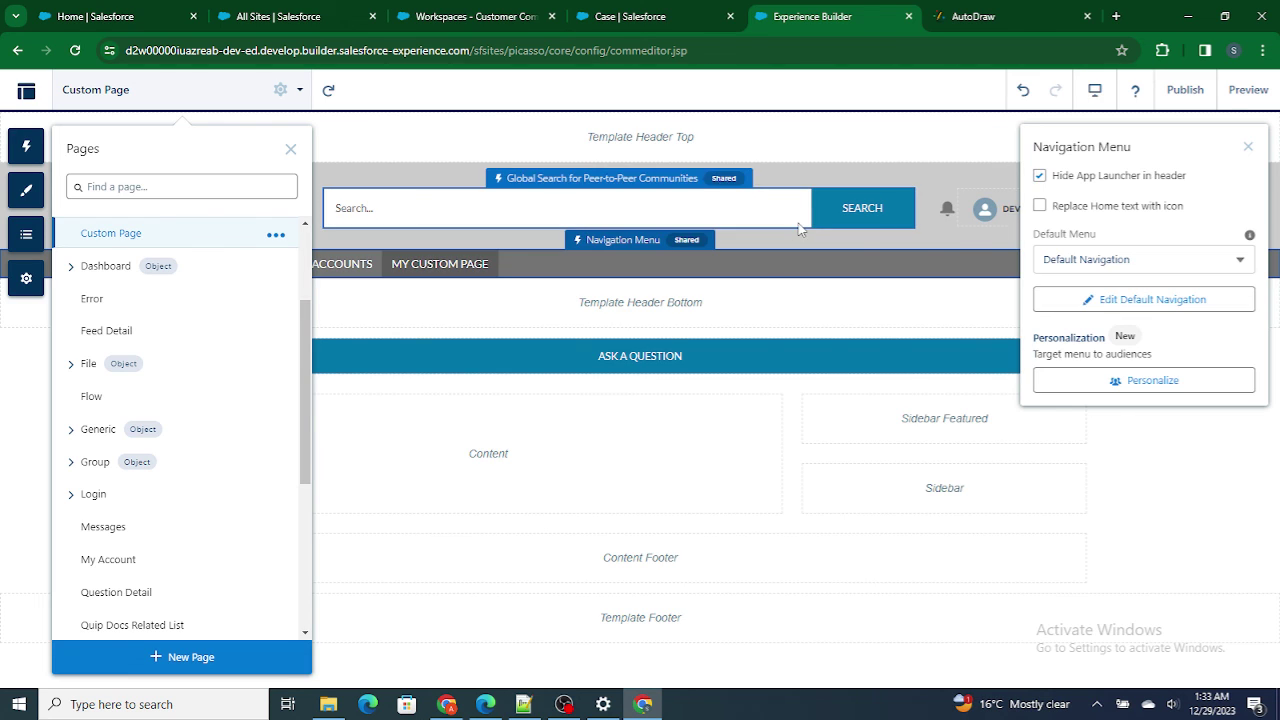
{"action": "left_click", "coordinate": [763, 300]}
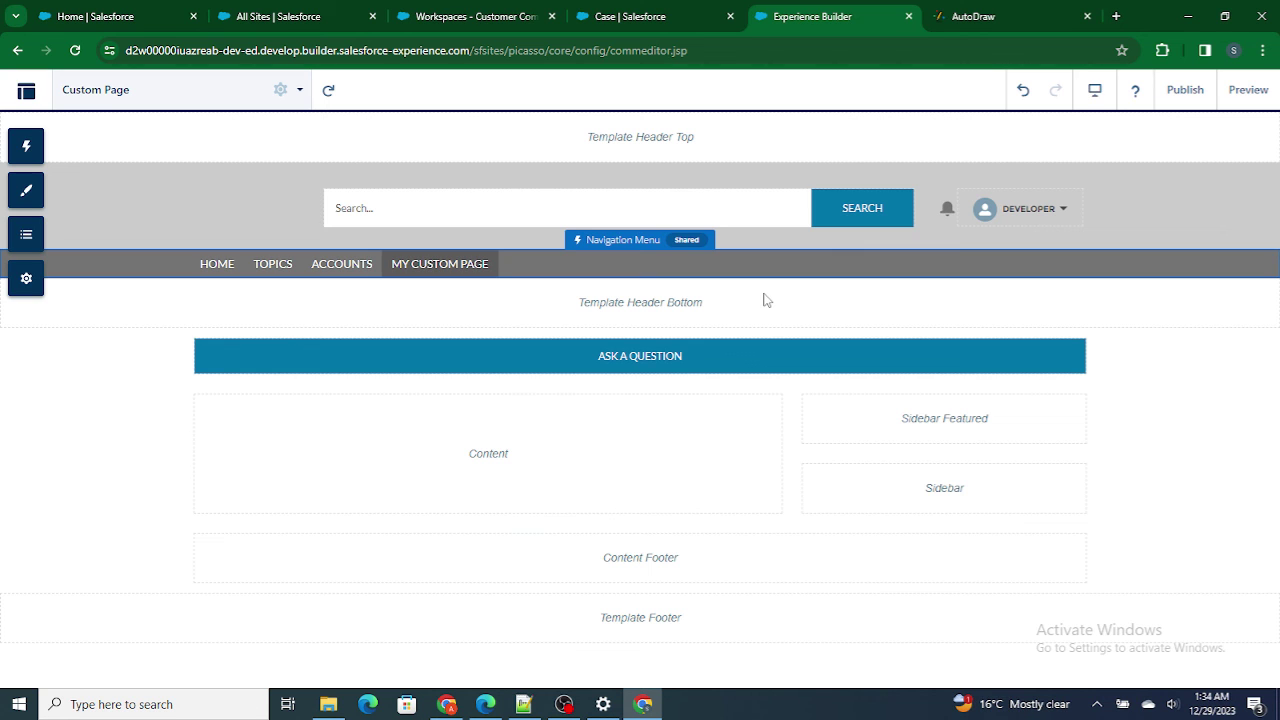
{"action": "left_click", "coordinate": [565, 704]}
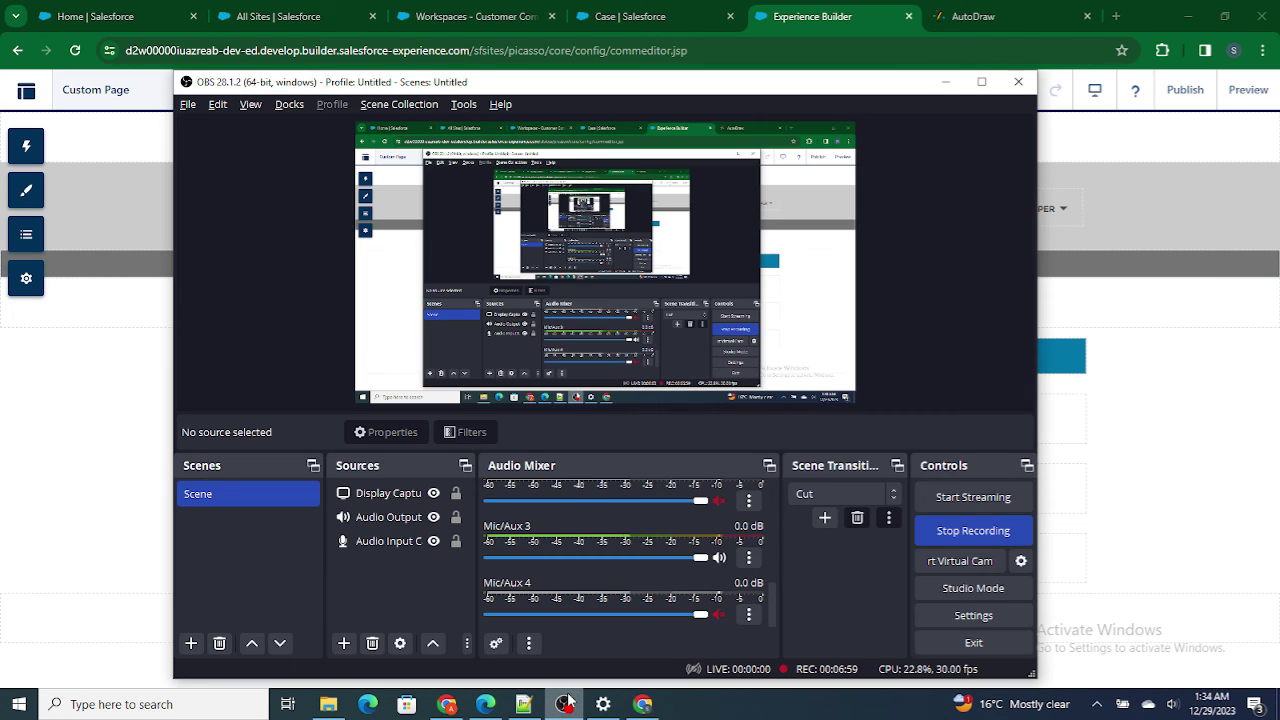